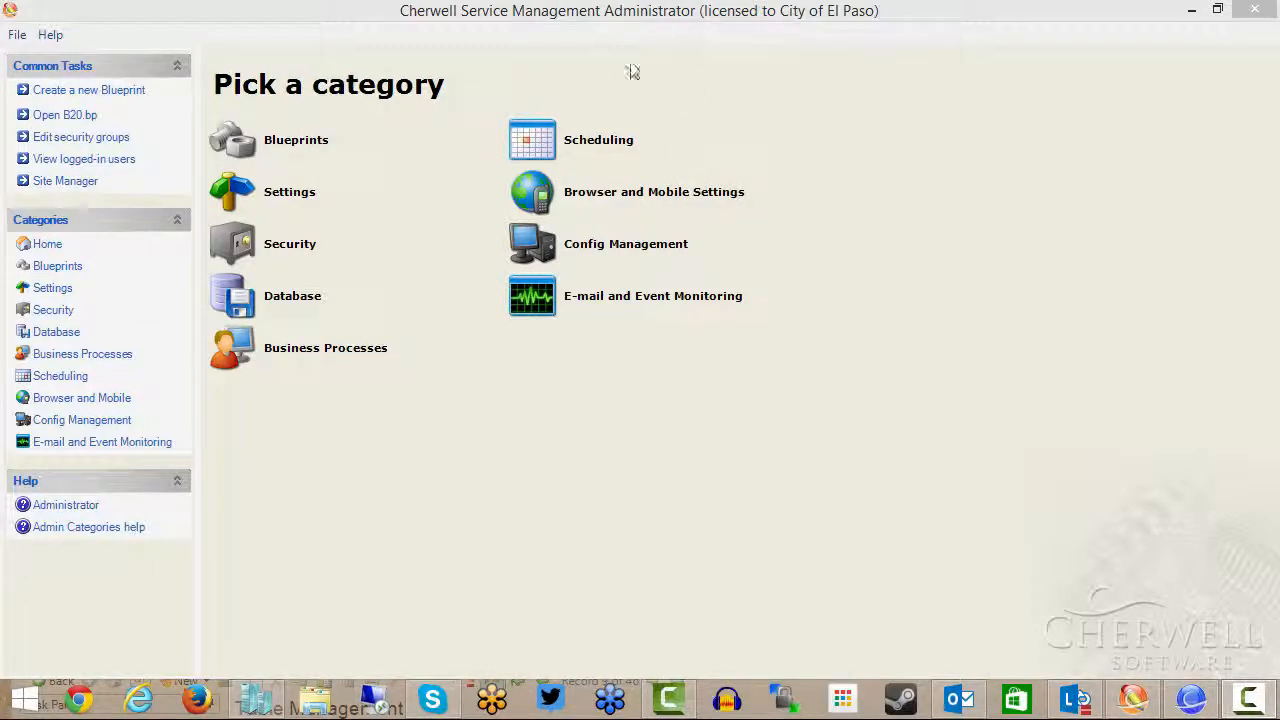
Create a new Blueprint and open the form of the supporting Employee Signature object.
click(85, 92)
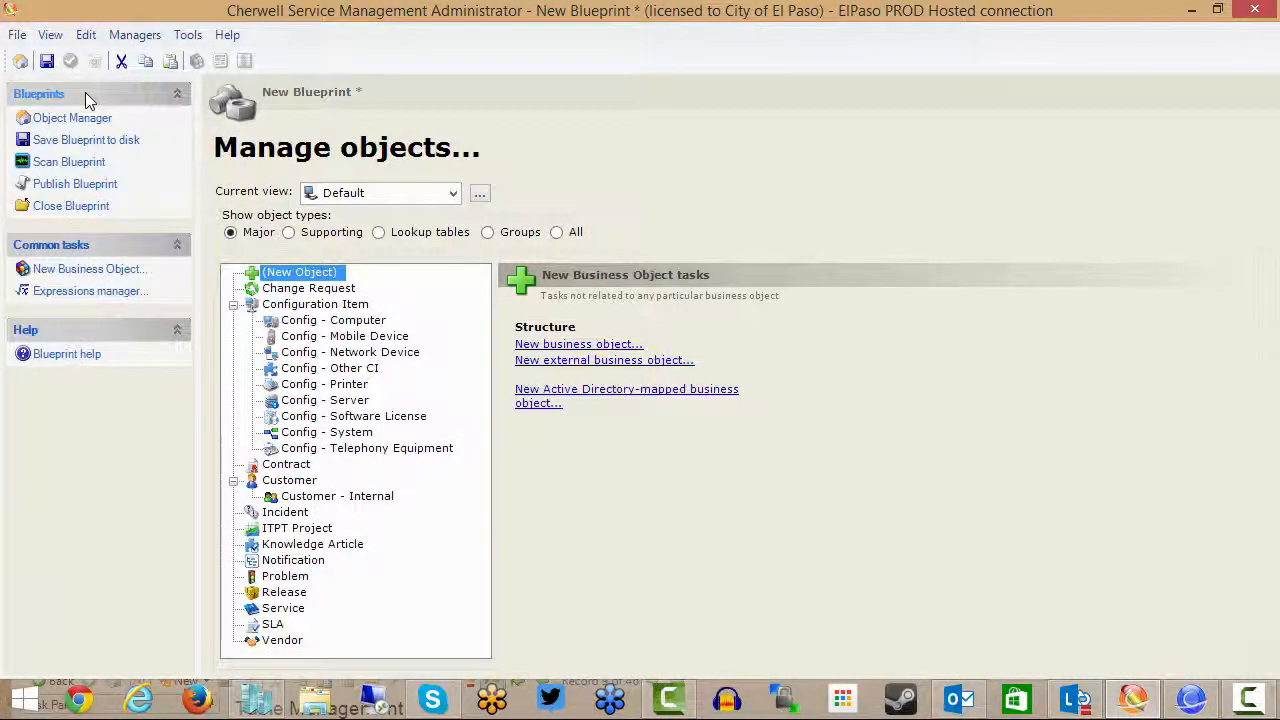
click(290, 236)
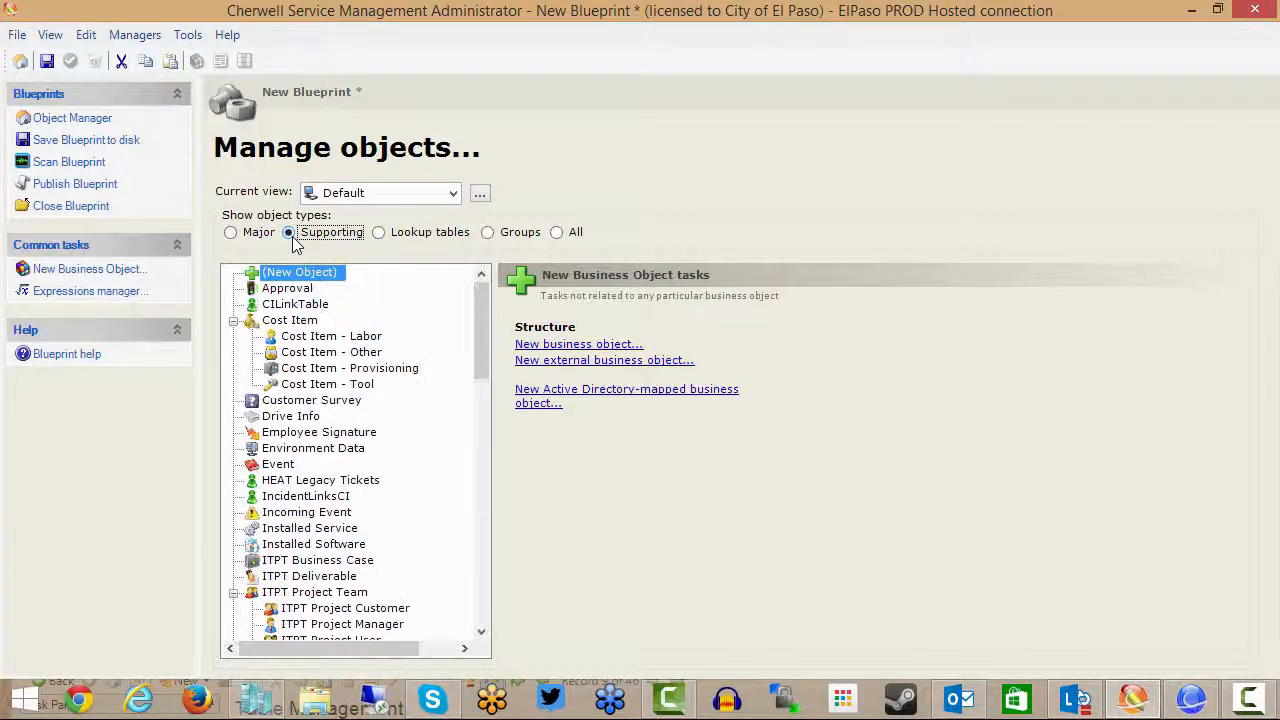
double_click(320, 436)
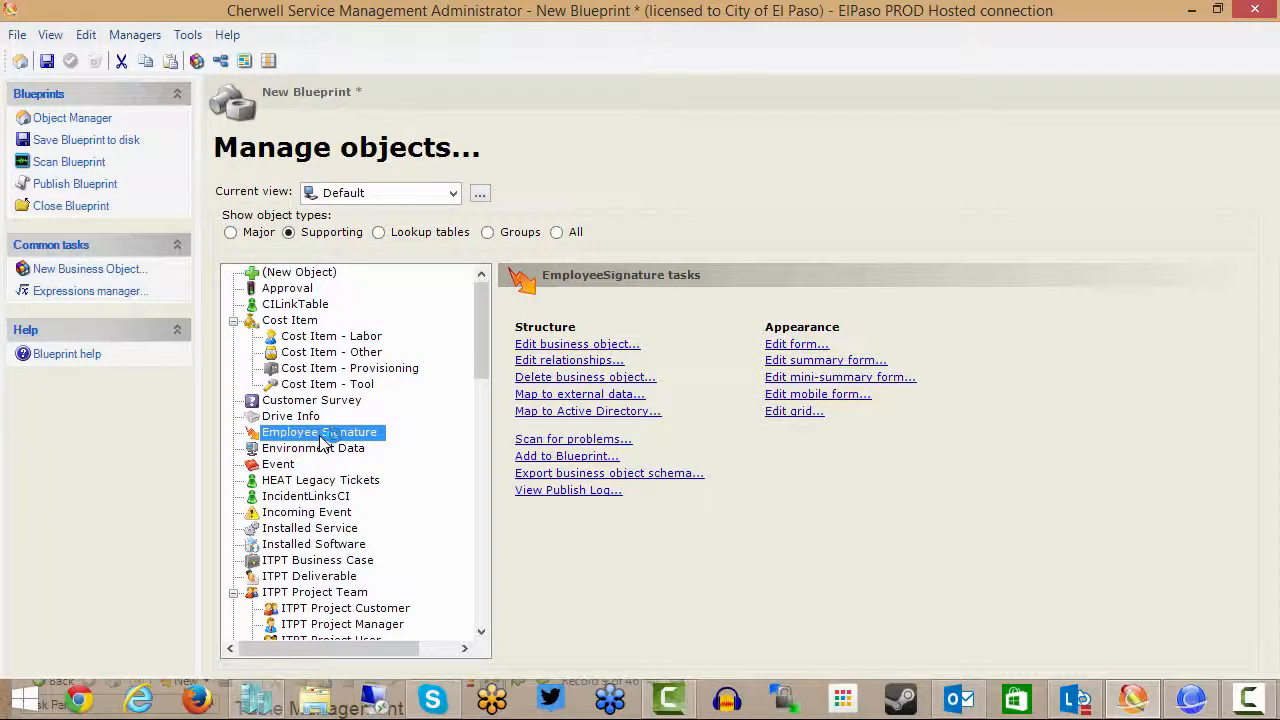
click(778, 343)
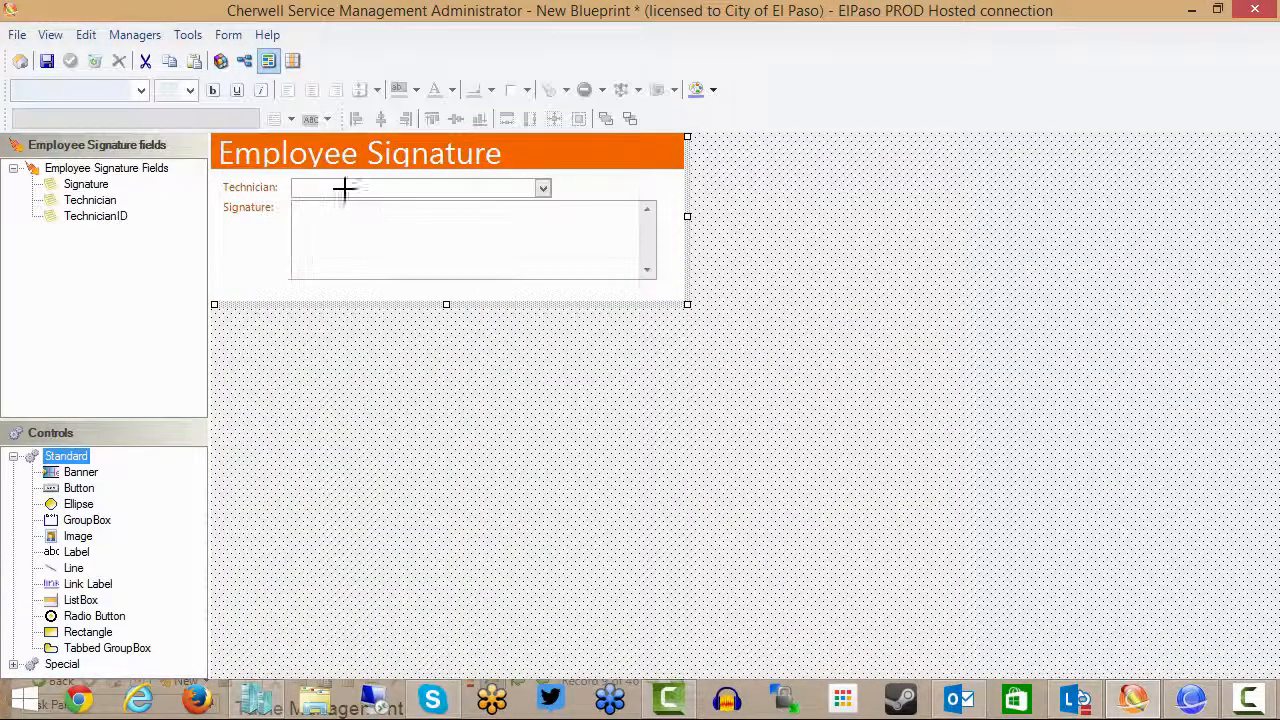
Review the Technician field's validation settings, including the UserInfo table options, and leave them unchanged.
click(344, 188)
right_click(344, 188)
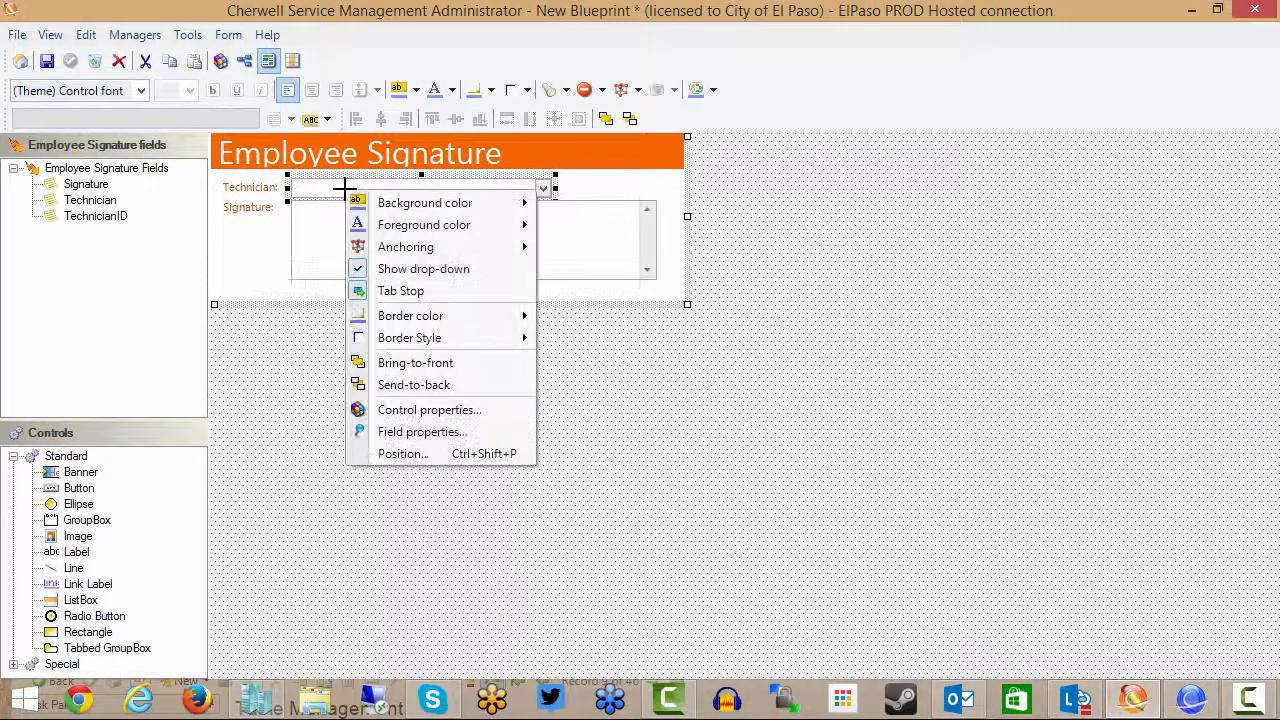
click(386, 428)
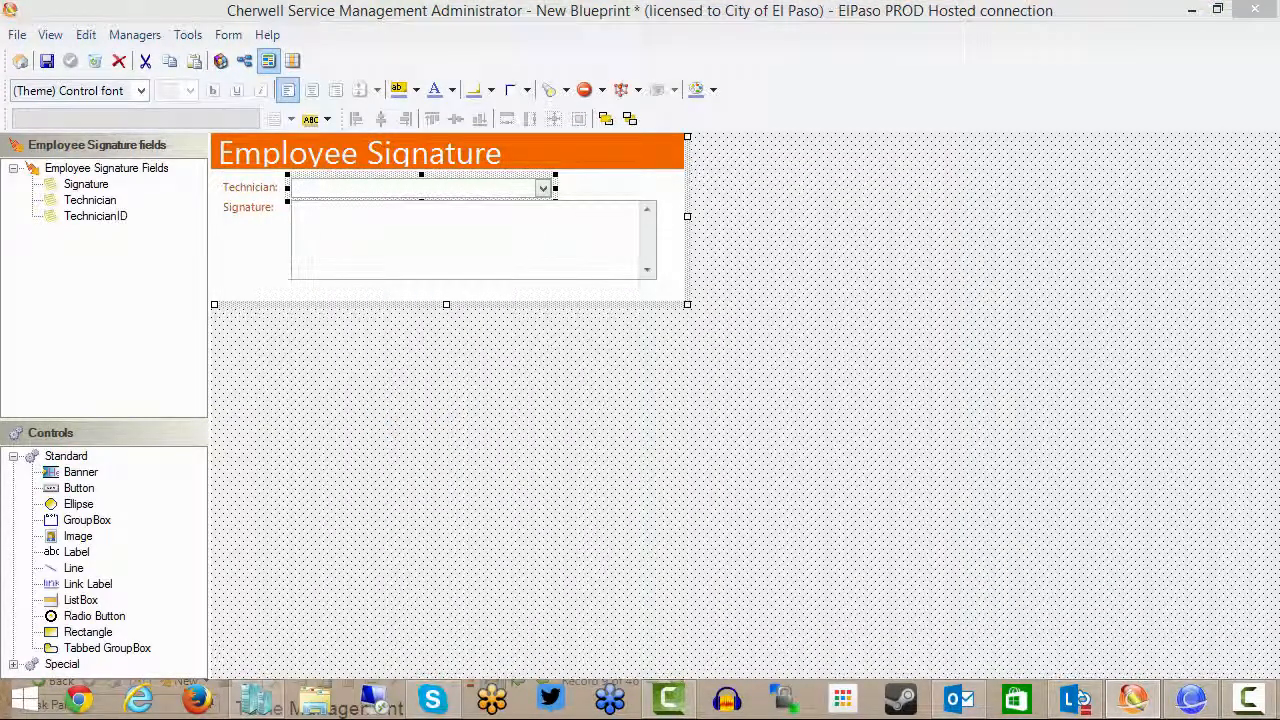
drag(249, 76, 554, 48)
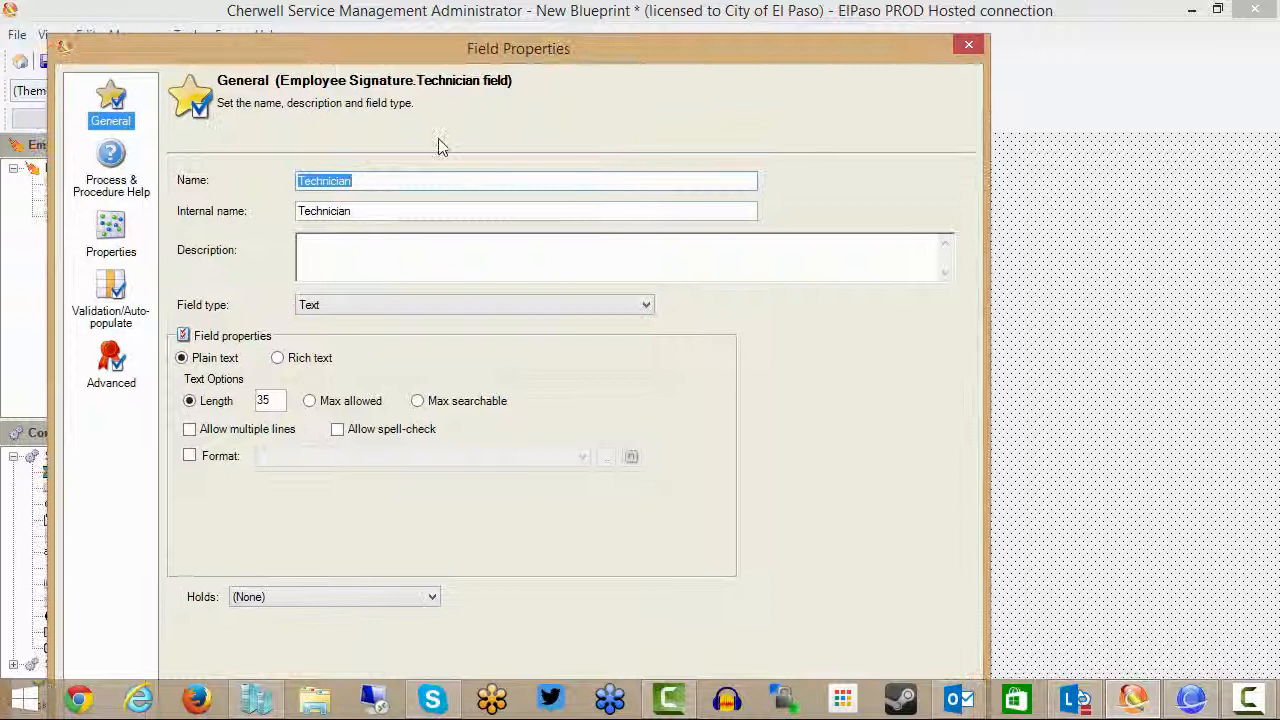
click(114, 305)
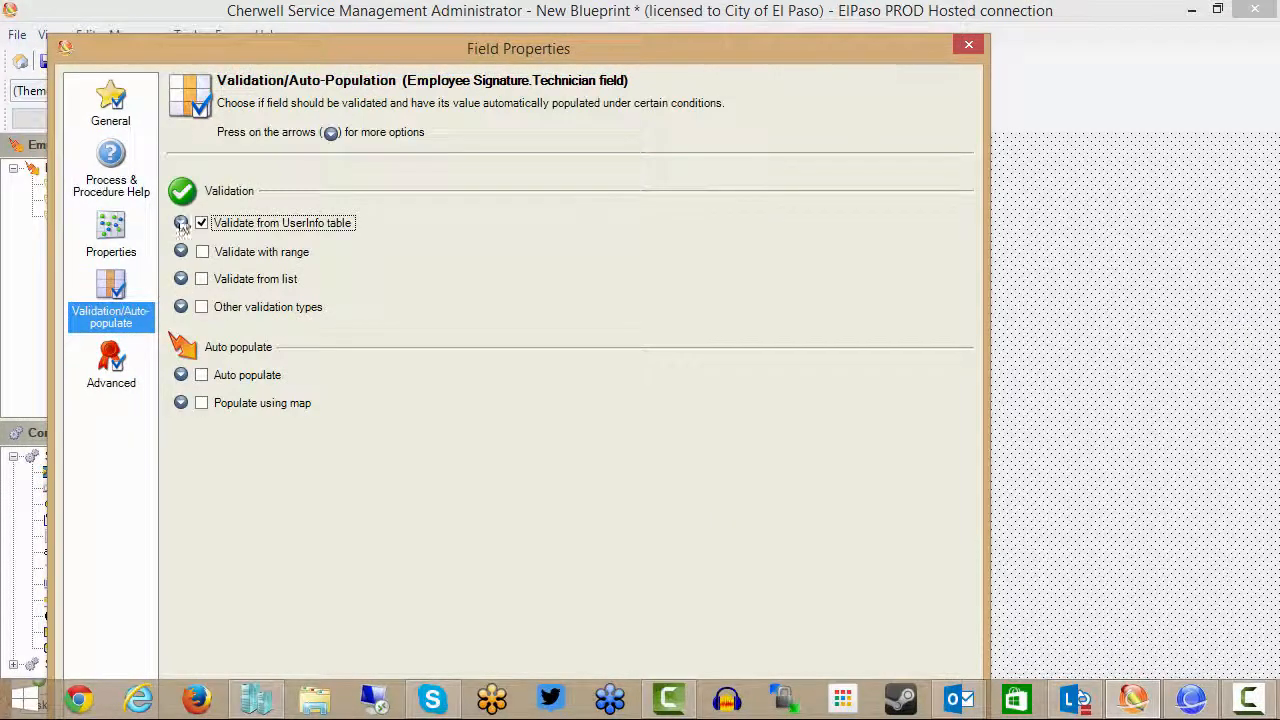
click(181, 222)
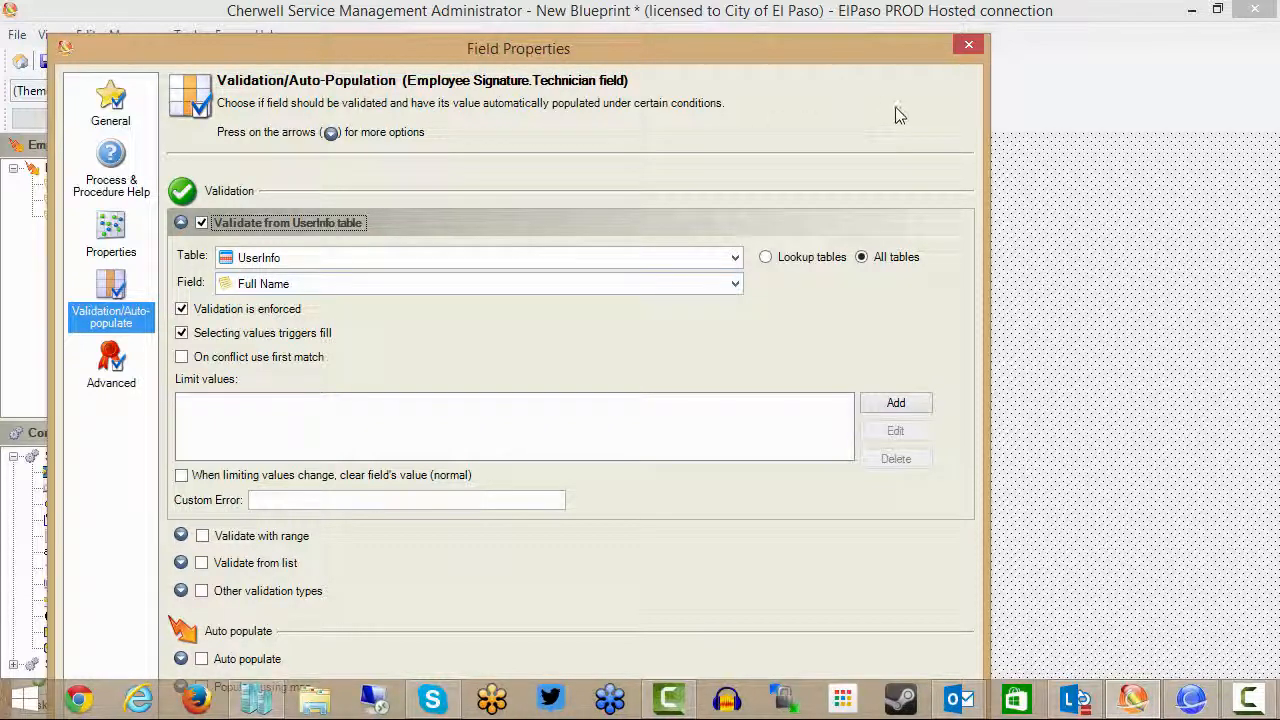
click(969, 45)
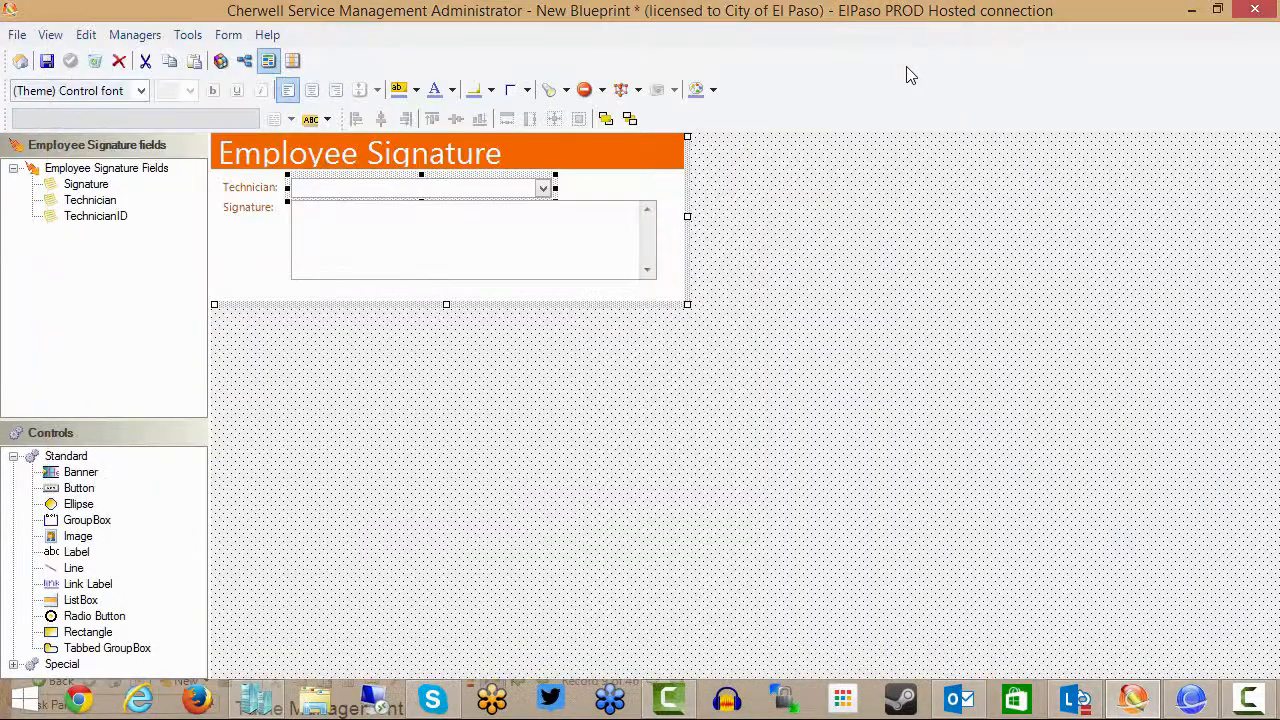
Review the general properties of the Signature field on the form, including its rich text options.
click(351, 217)
right_click(351, 217)
click(391, 418)
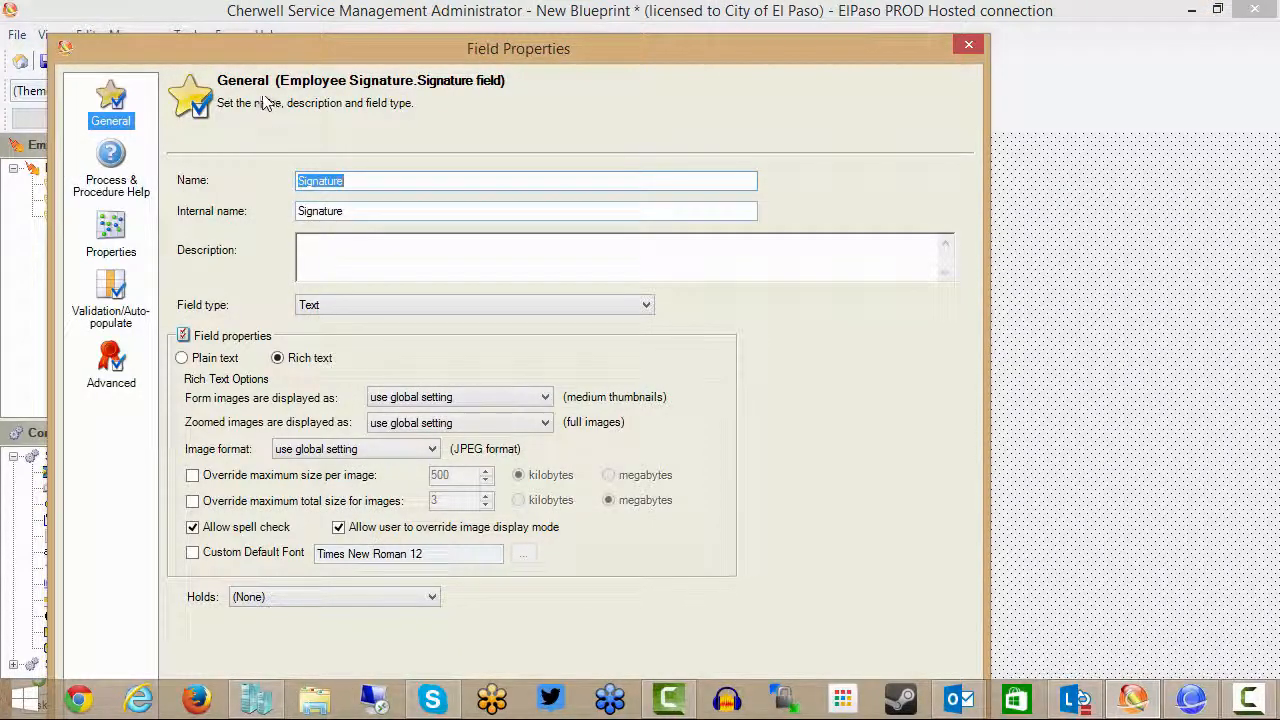
drag(255, 50, 259, 21)
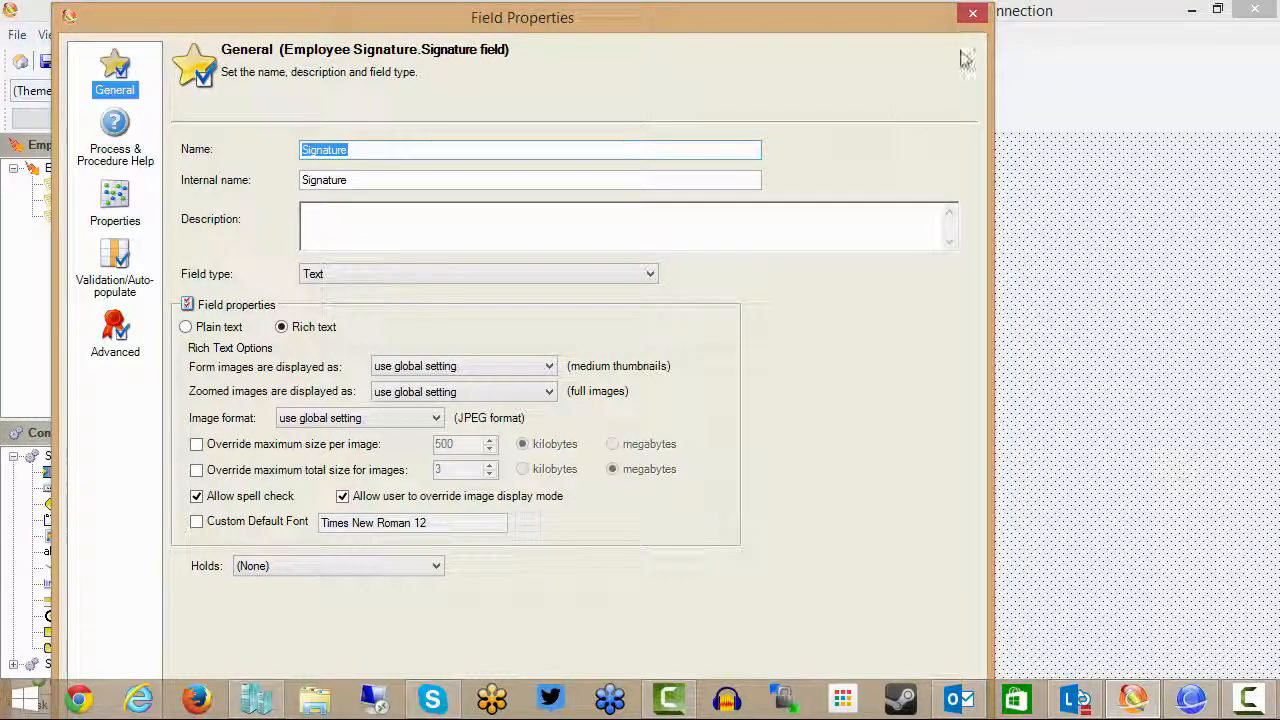
click(973, 16)
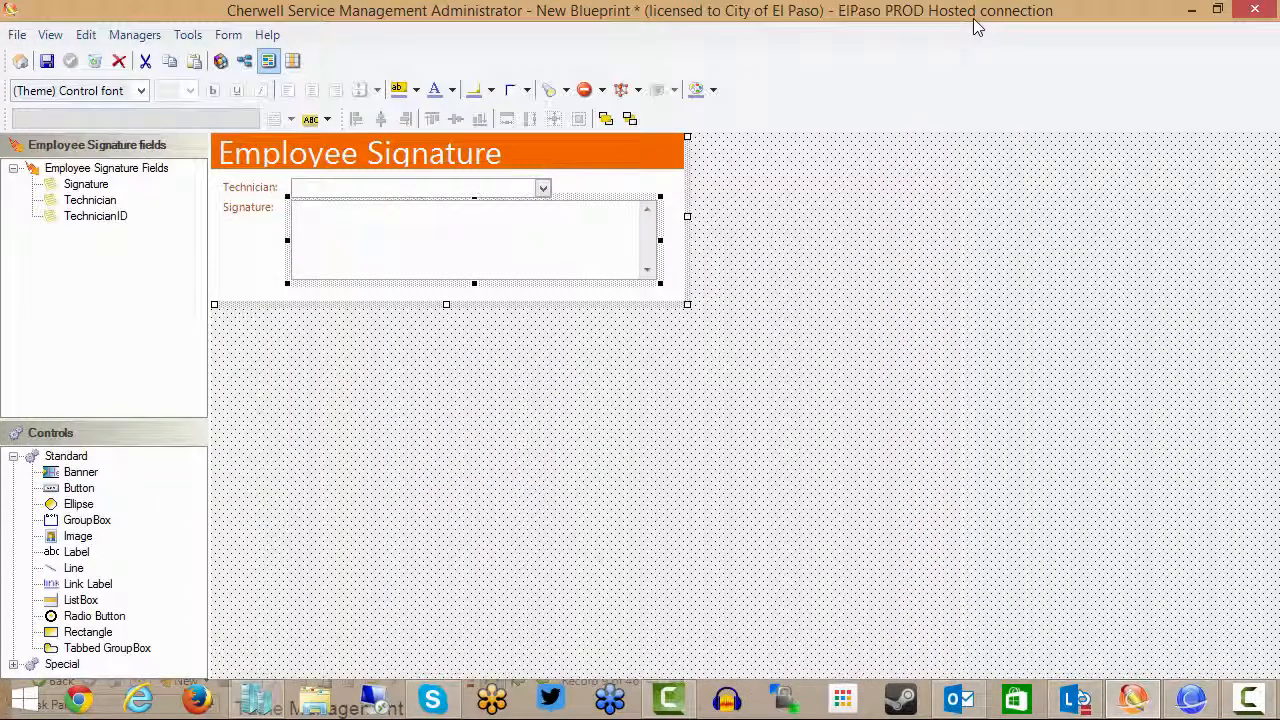
Check the Employee Signature relationships, and open the relationships list of the major Incident object.
click(245, 60)
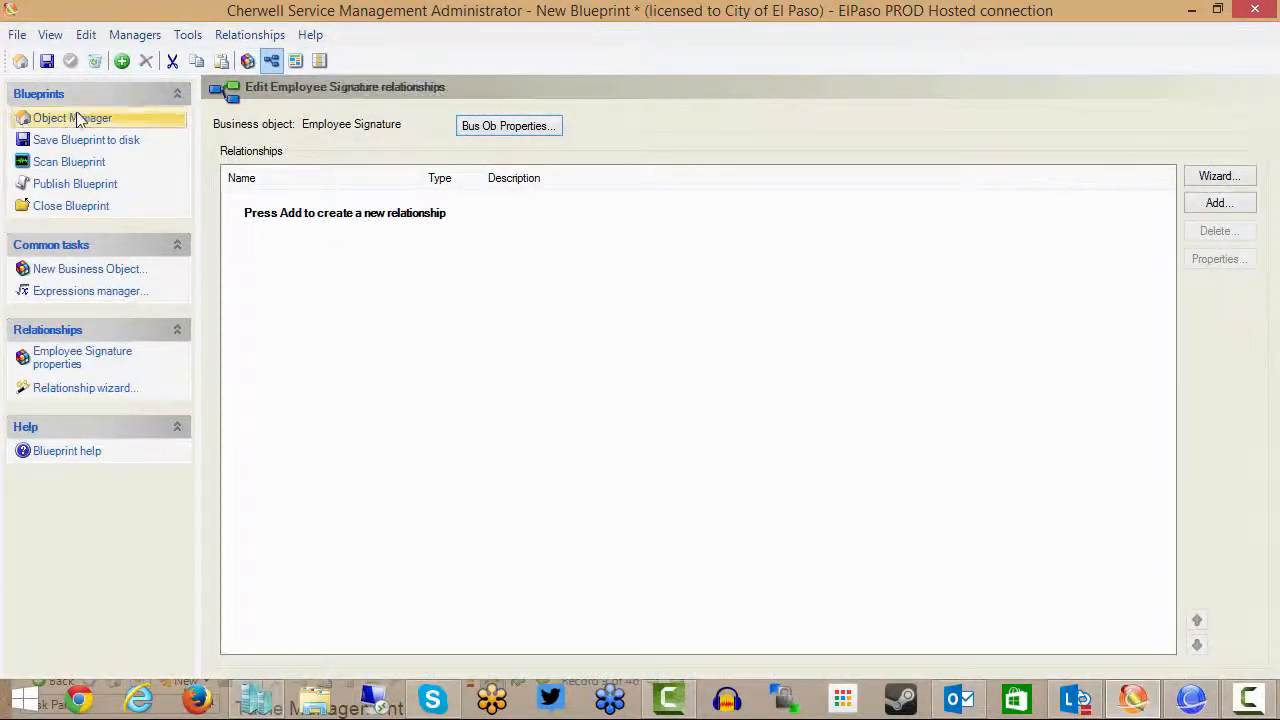
click(67, 119)
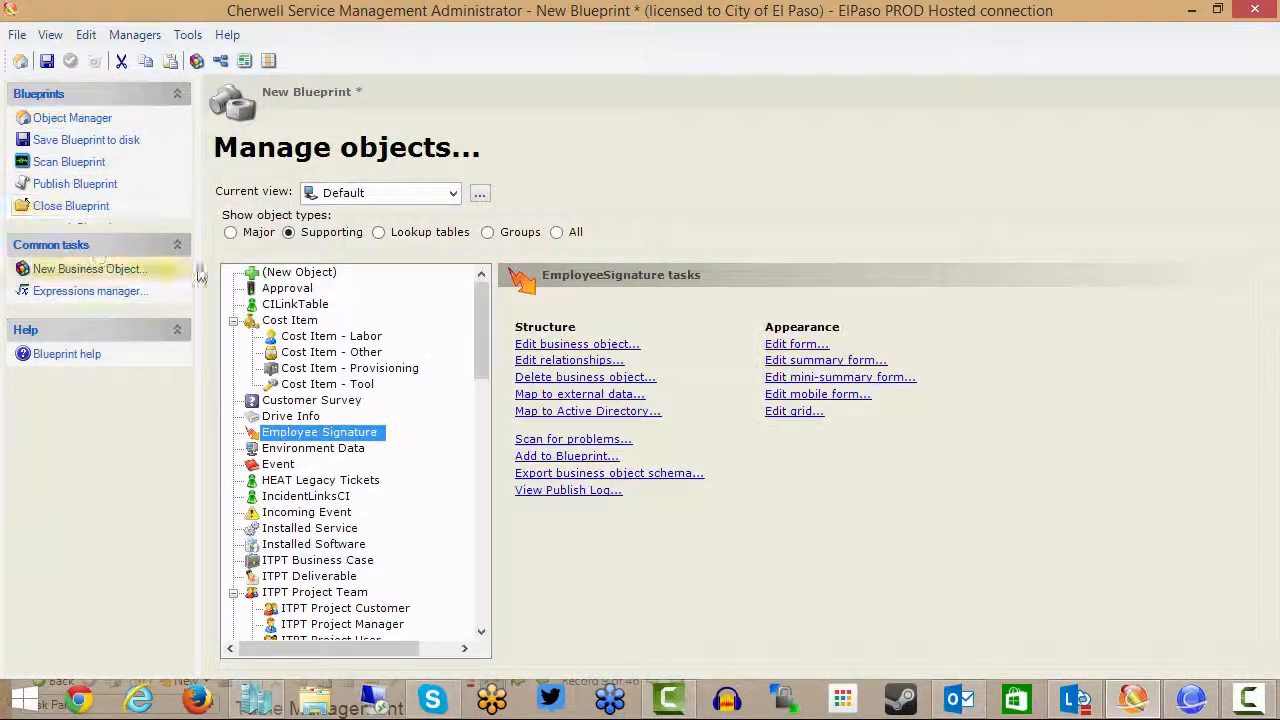
click(230, 233)
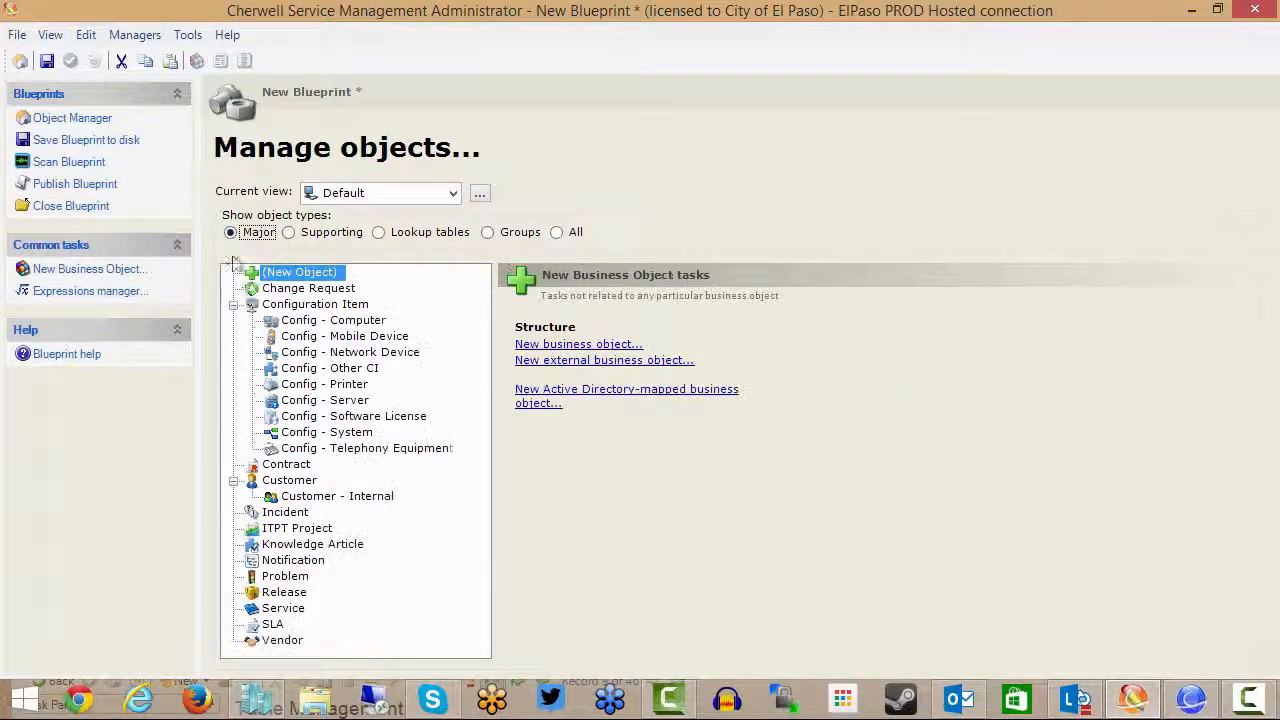
click(270, 514)
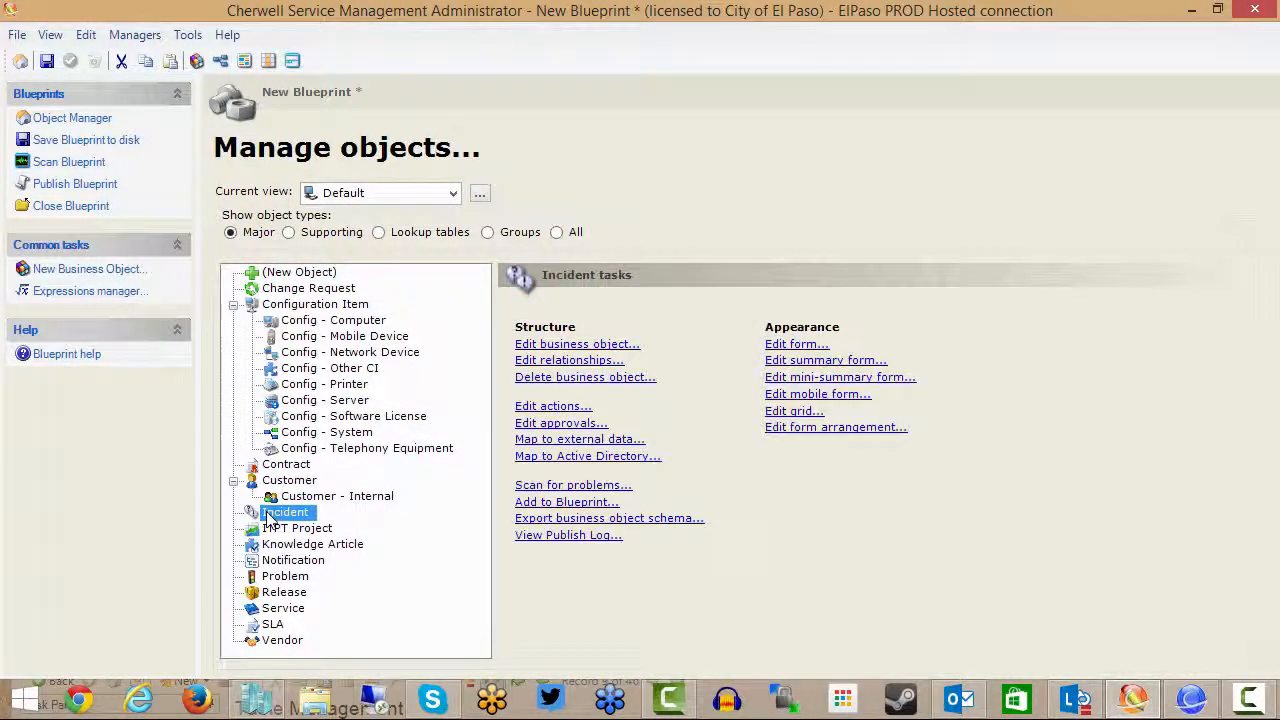
click(530, 361)
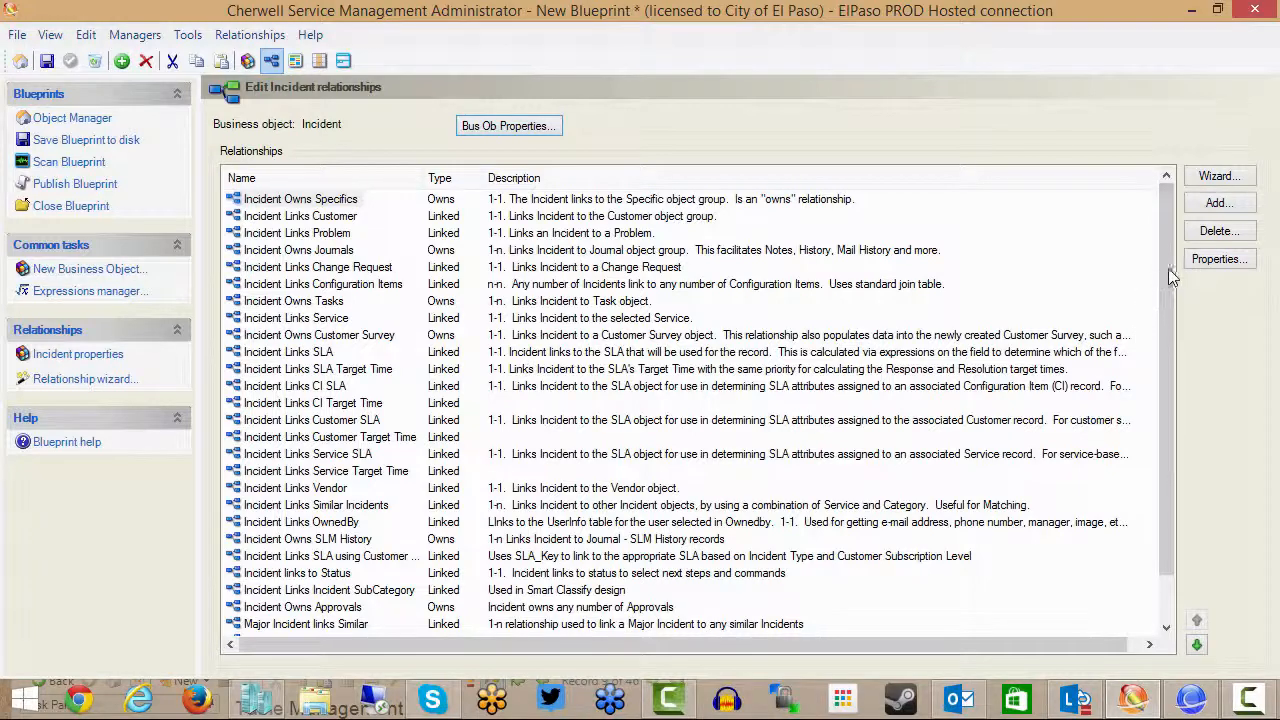
Examine the general and link settings of the Incident Links Email Signature relationship without changing them.
drag(1169, 267, 1172, 320)
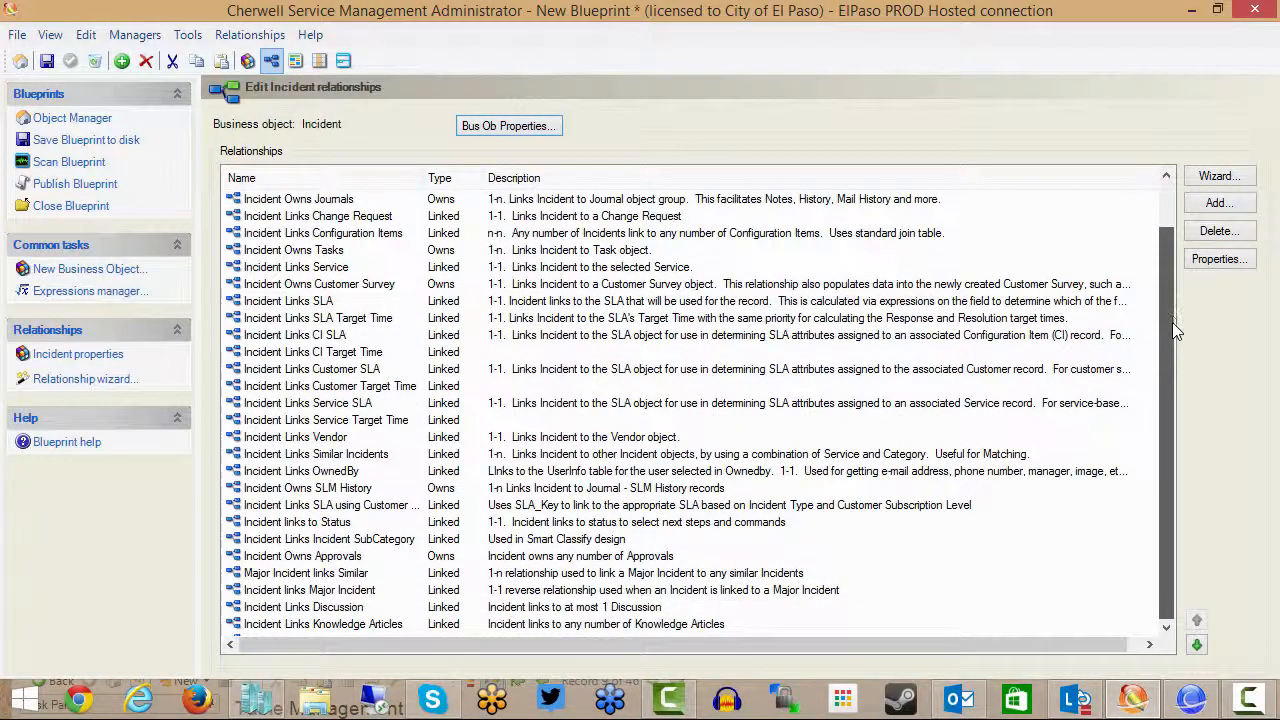
drag(1168, 371, 1168, 374)
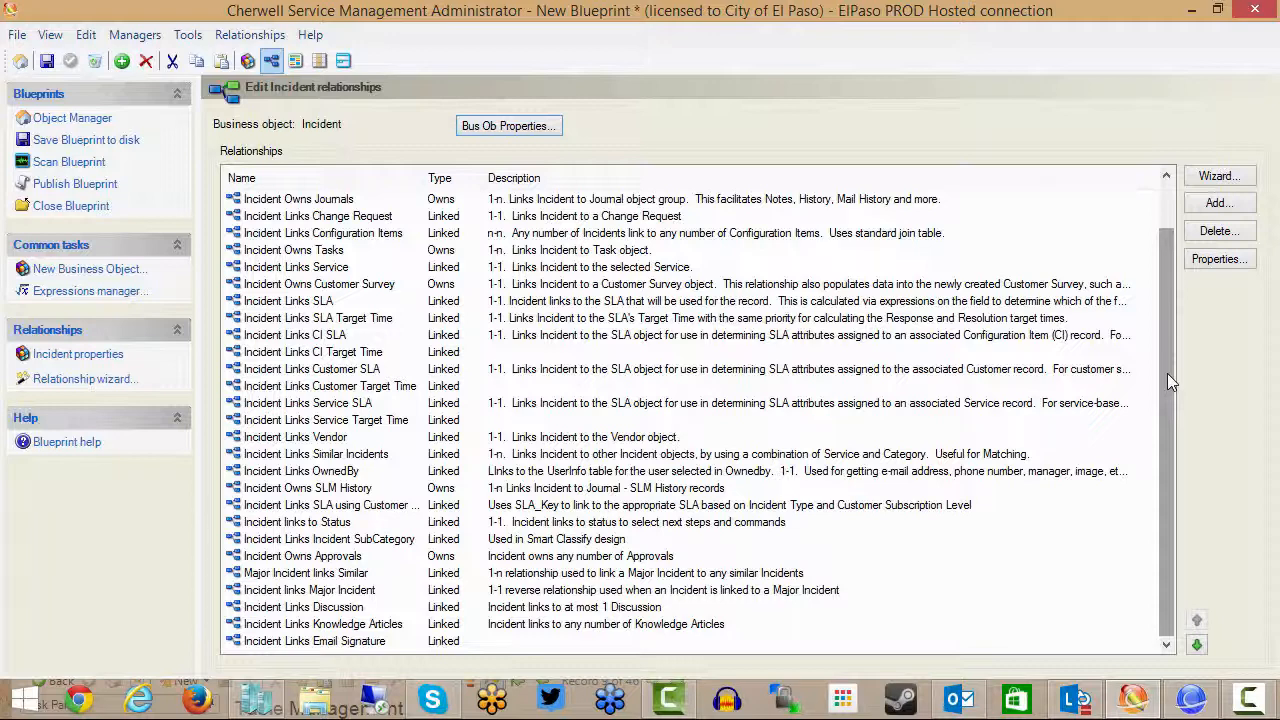
click(305, 646)
click(1216, 261)
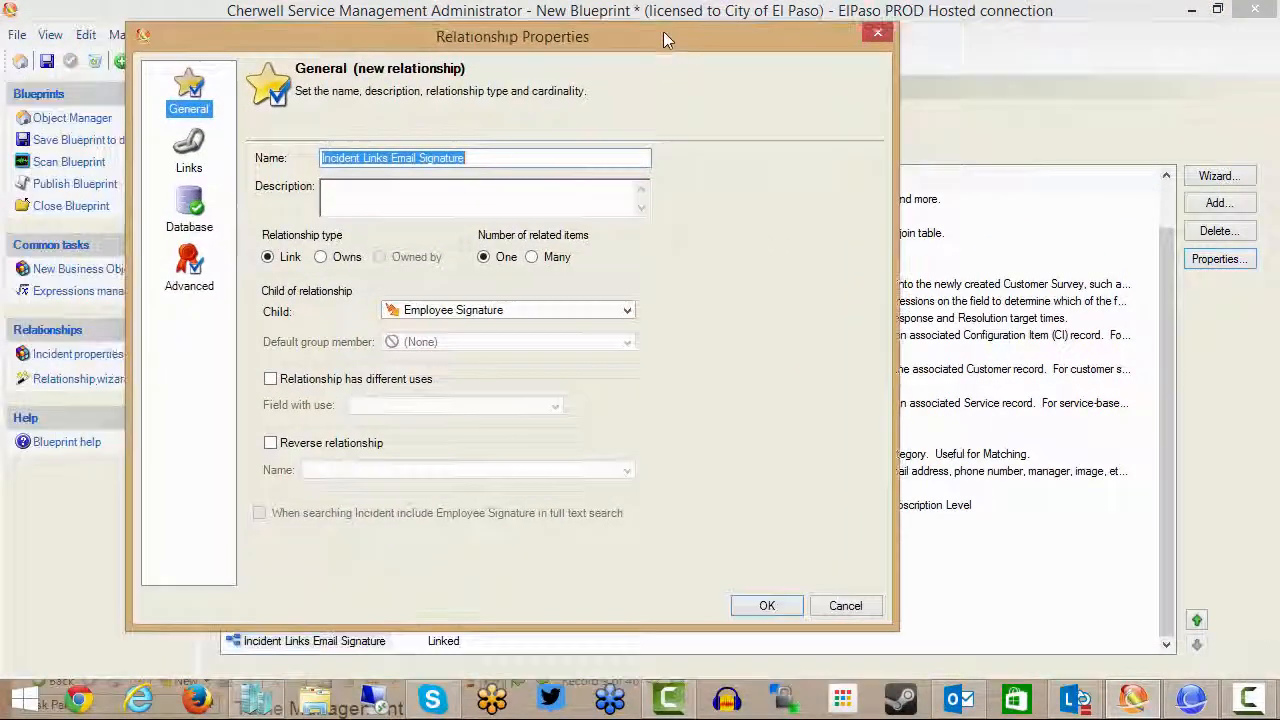
click(190, 160)
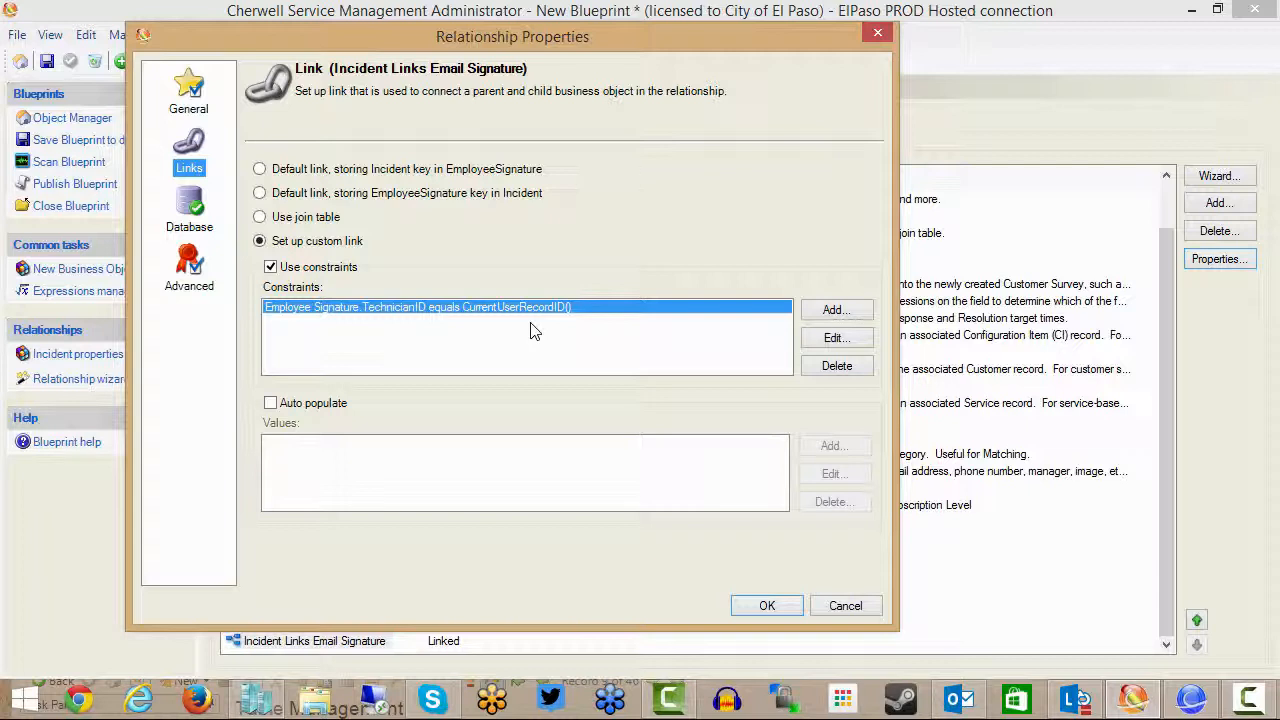
click(835, 609)
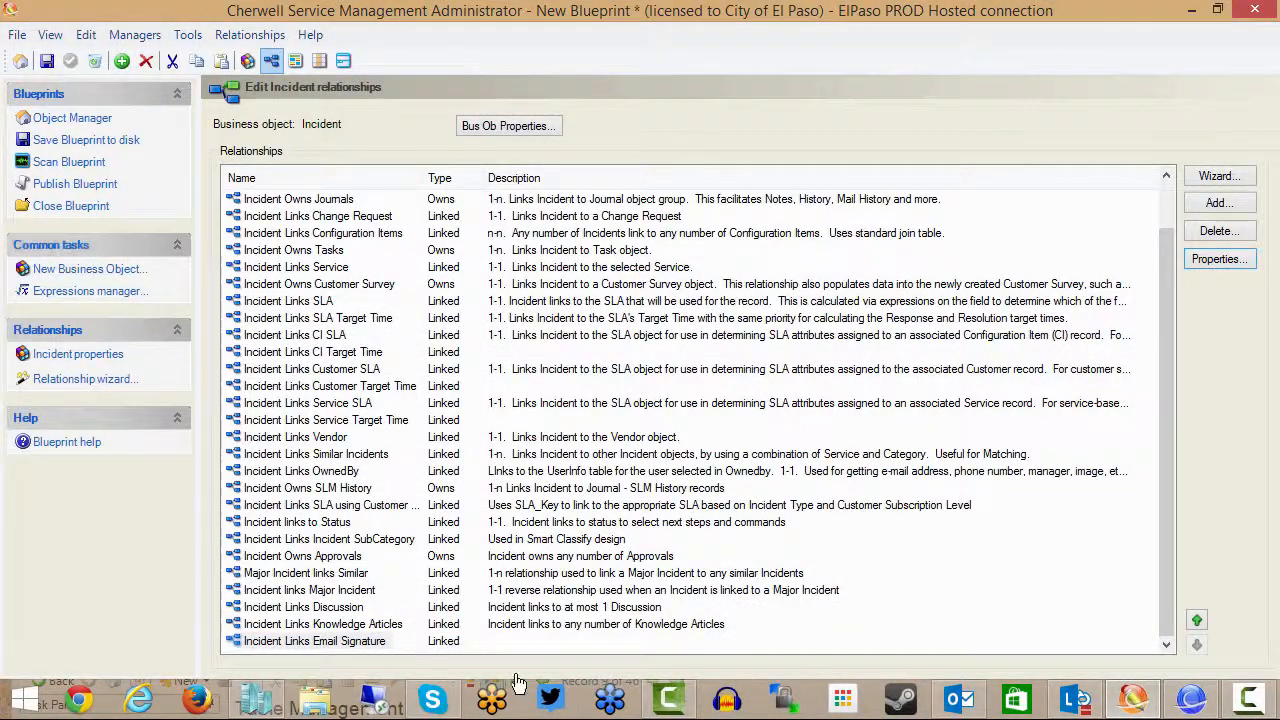
Switch to Cherwell Service Management and review the Employee Signature records as a list and as a single record.
click(1190, 698)
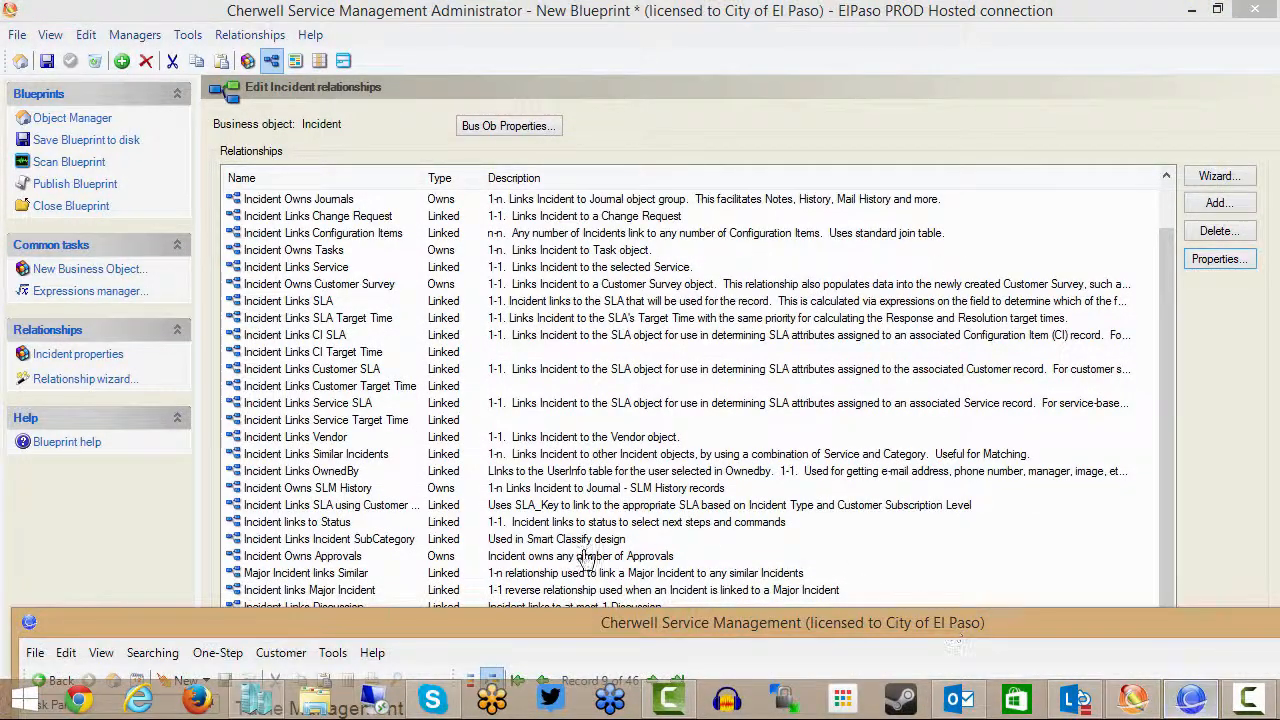
drag(550, 633, 534, 16)
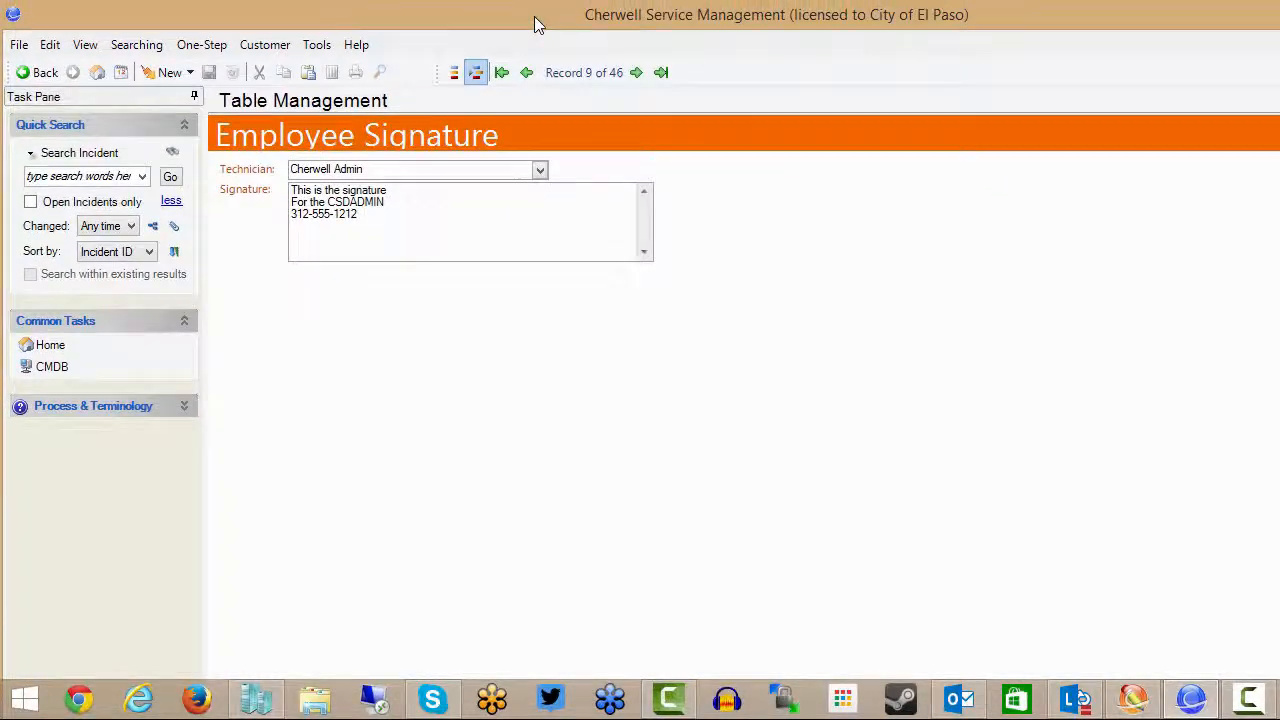
click(454, 85)
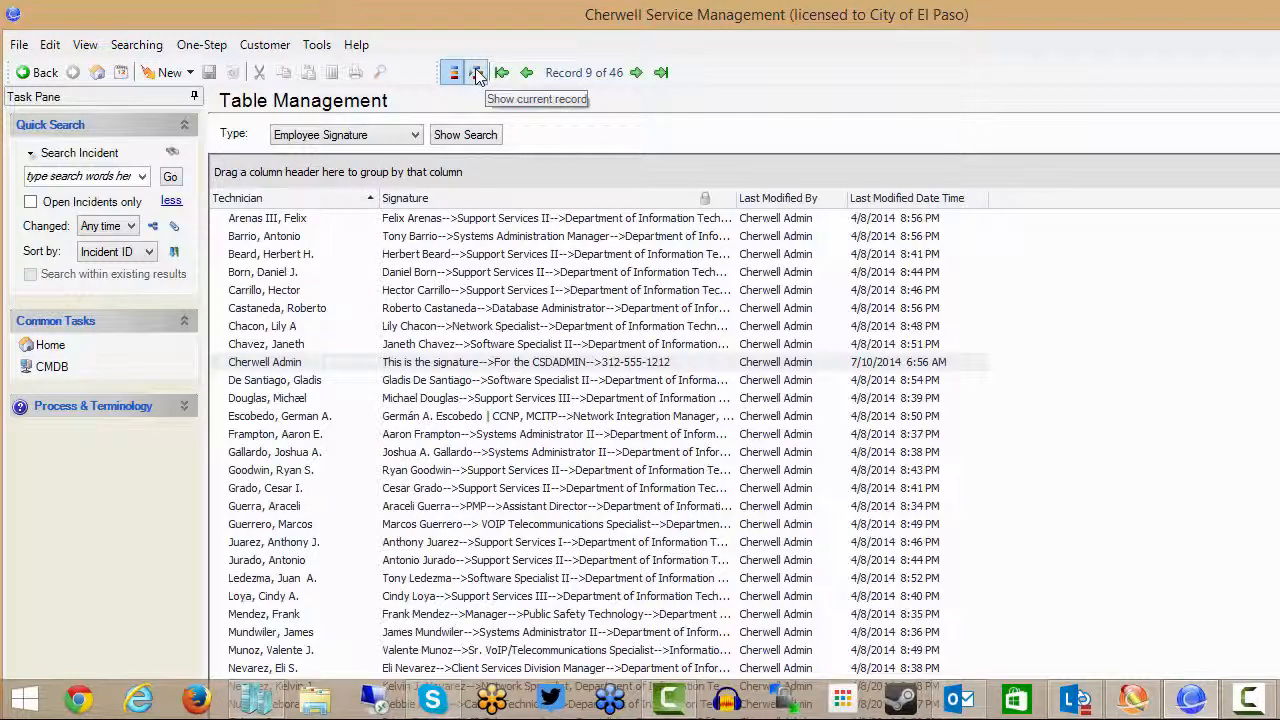
click(477, 74)
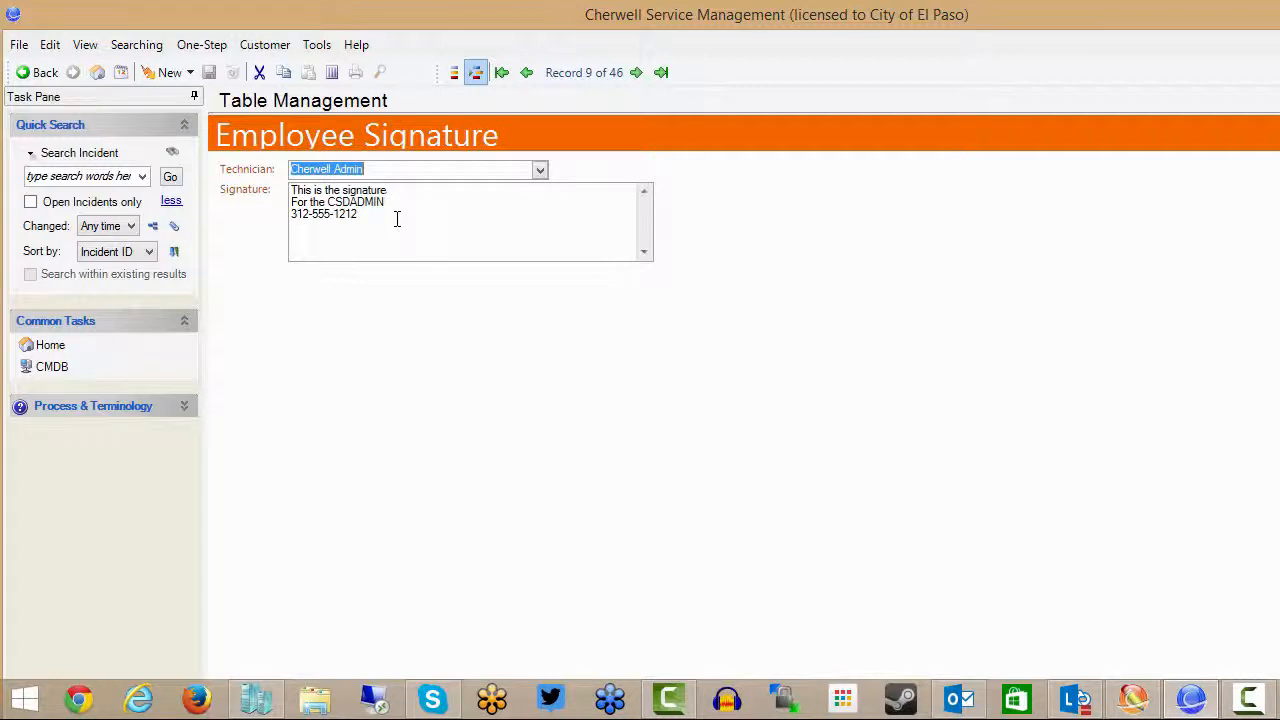
Open the One-Step Action Manager and list the current user's One-Steps associated with Incident.
click(199, 46)
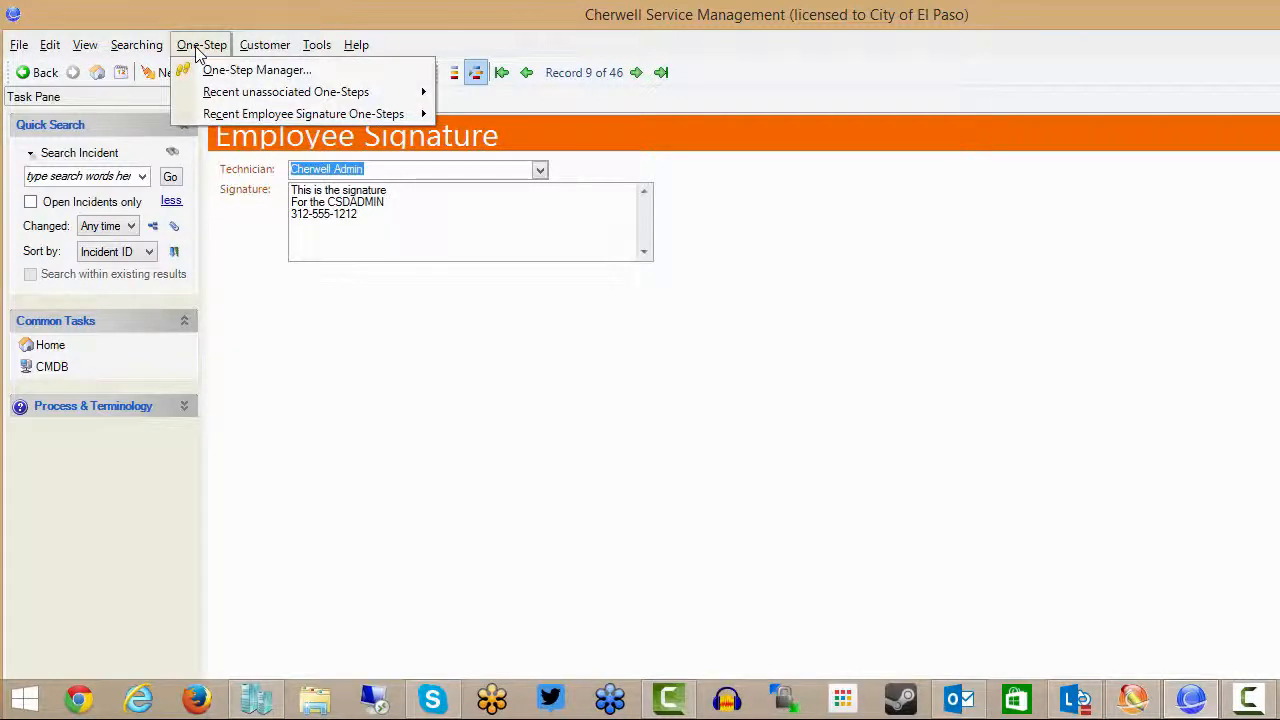
click(210, 72)
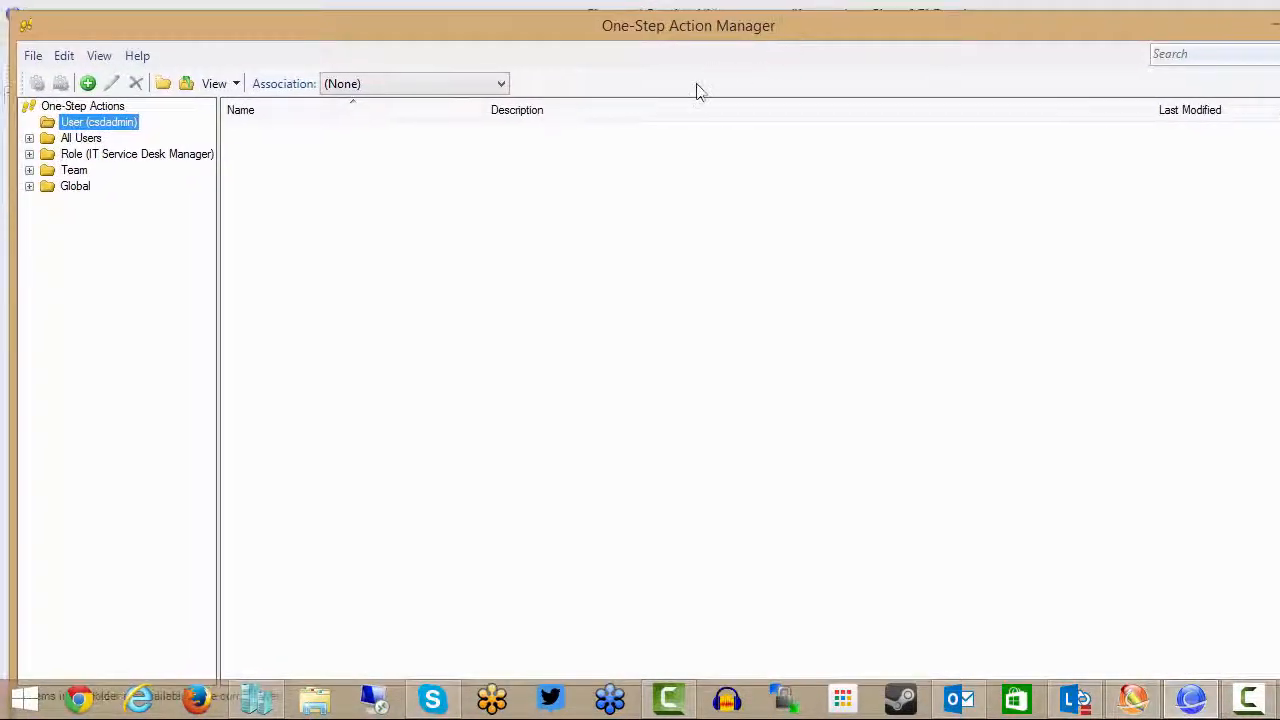
click(501, 84)
click(425, 375)
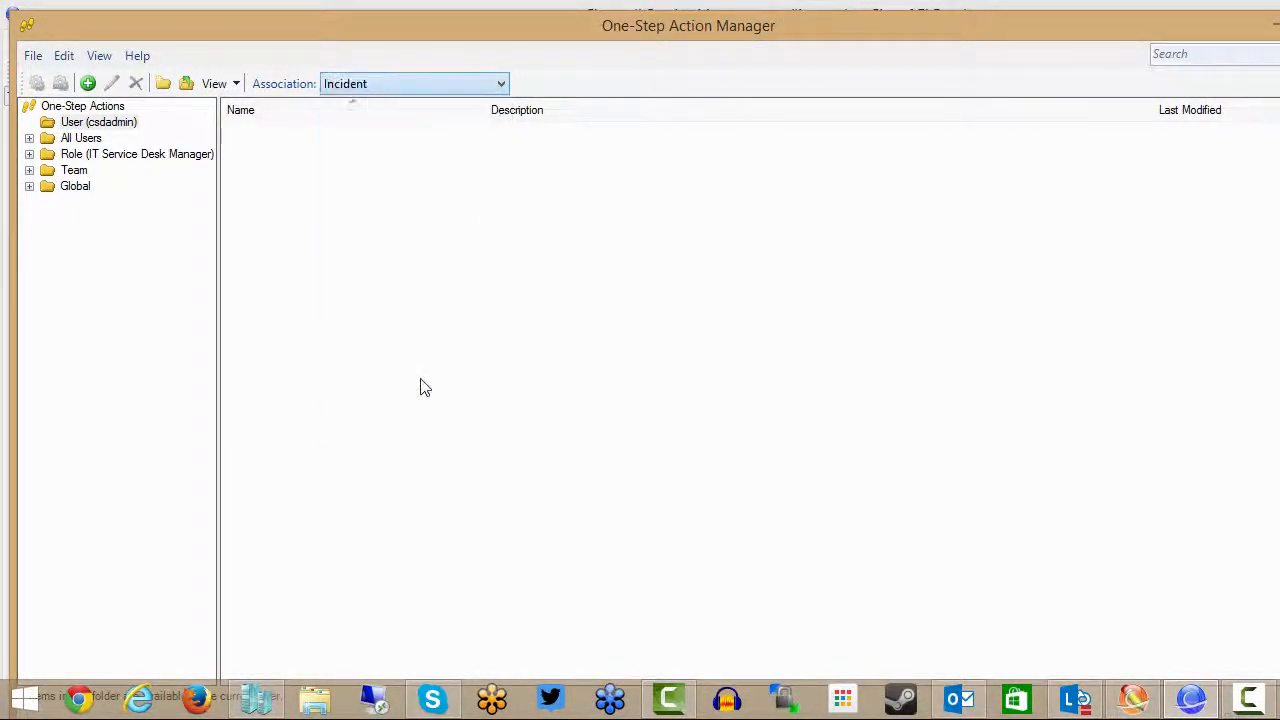
click(78, 124)
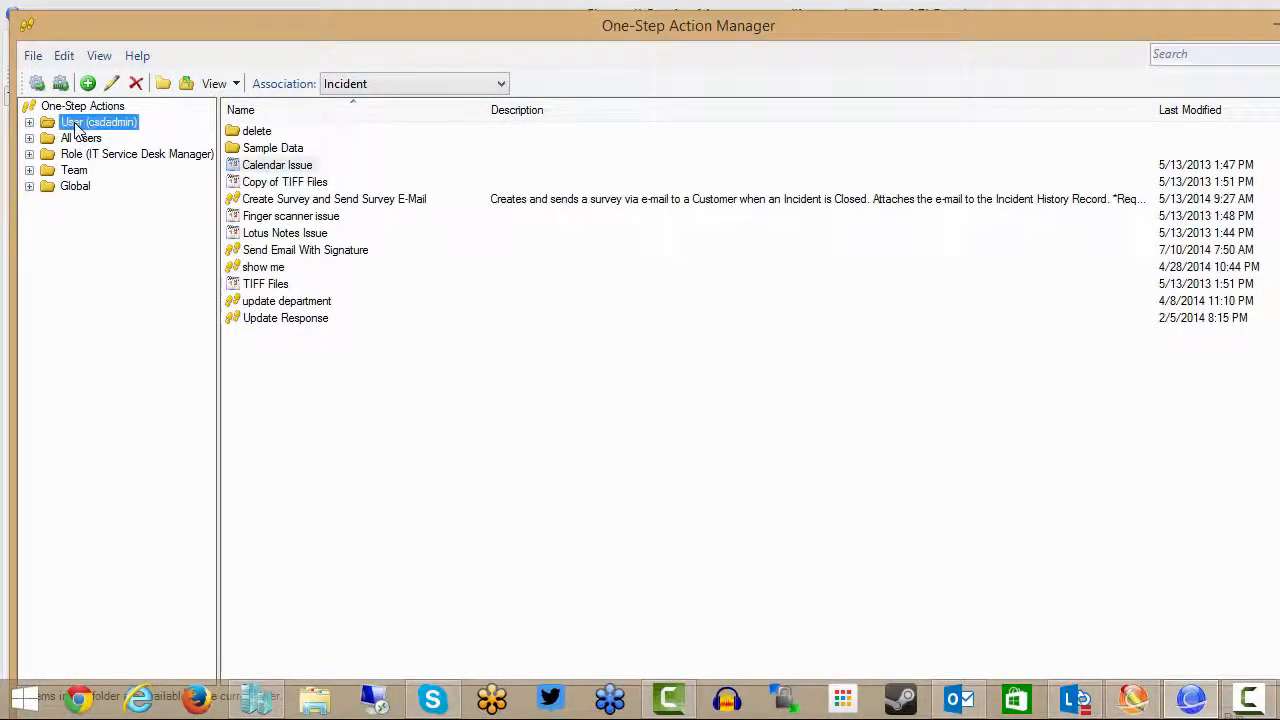
Open the Send Email With Signature One-Step and bring up its Send e-mail step for editing.
right_click(258, 255)
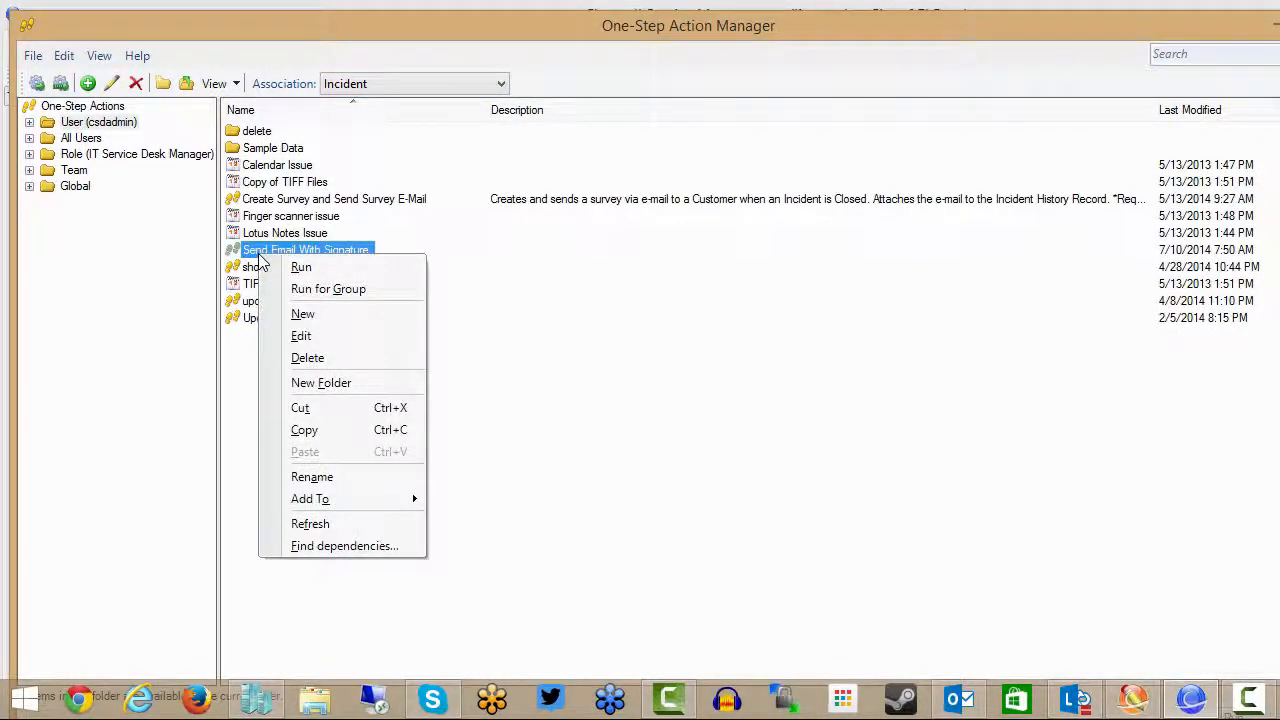
click(334, 343)
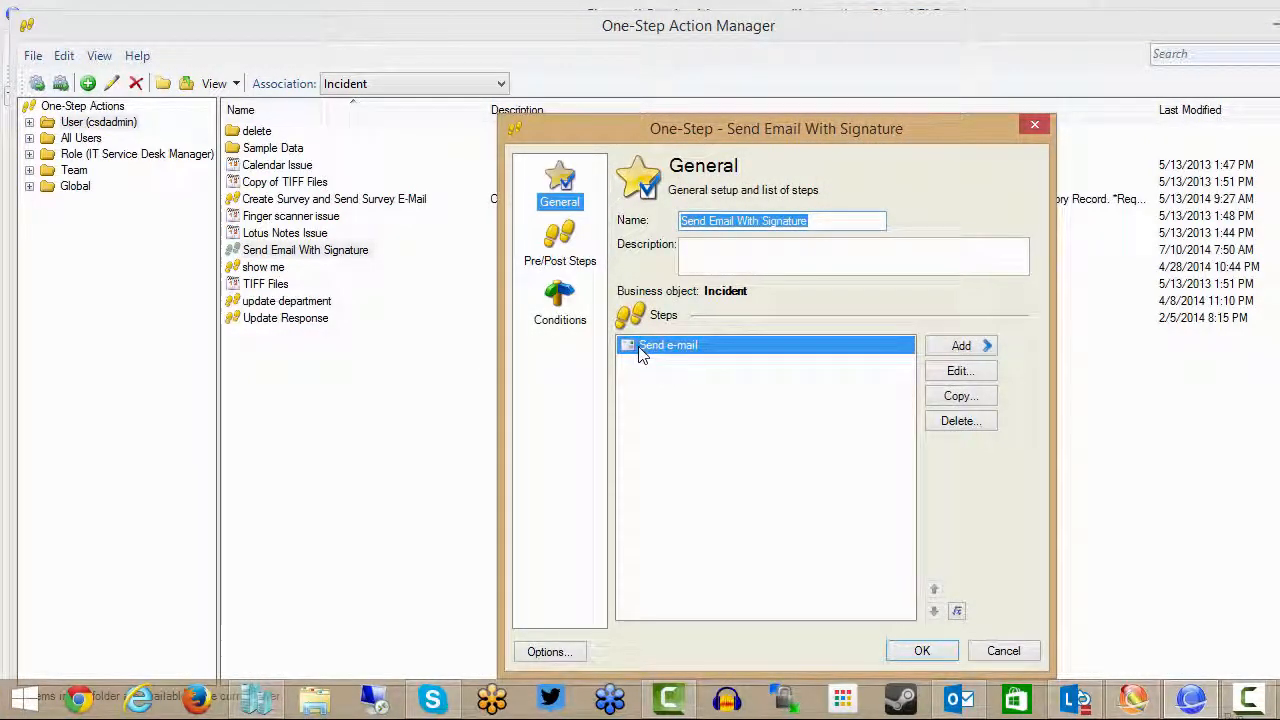
click(977, 378)
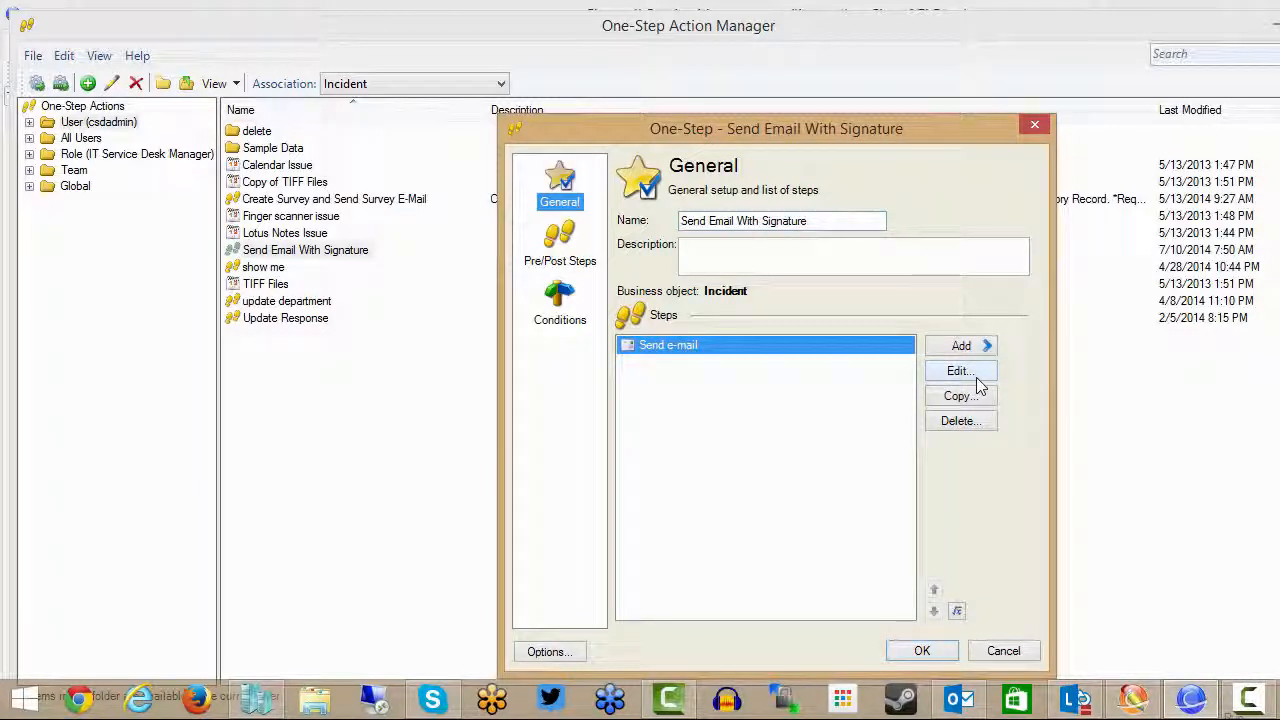
click(976, 379)
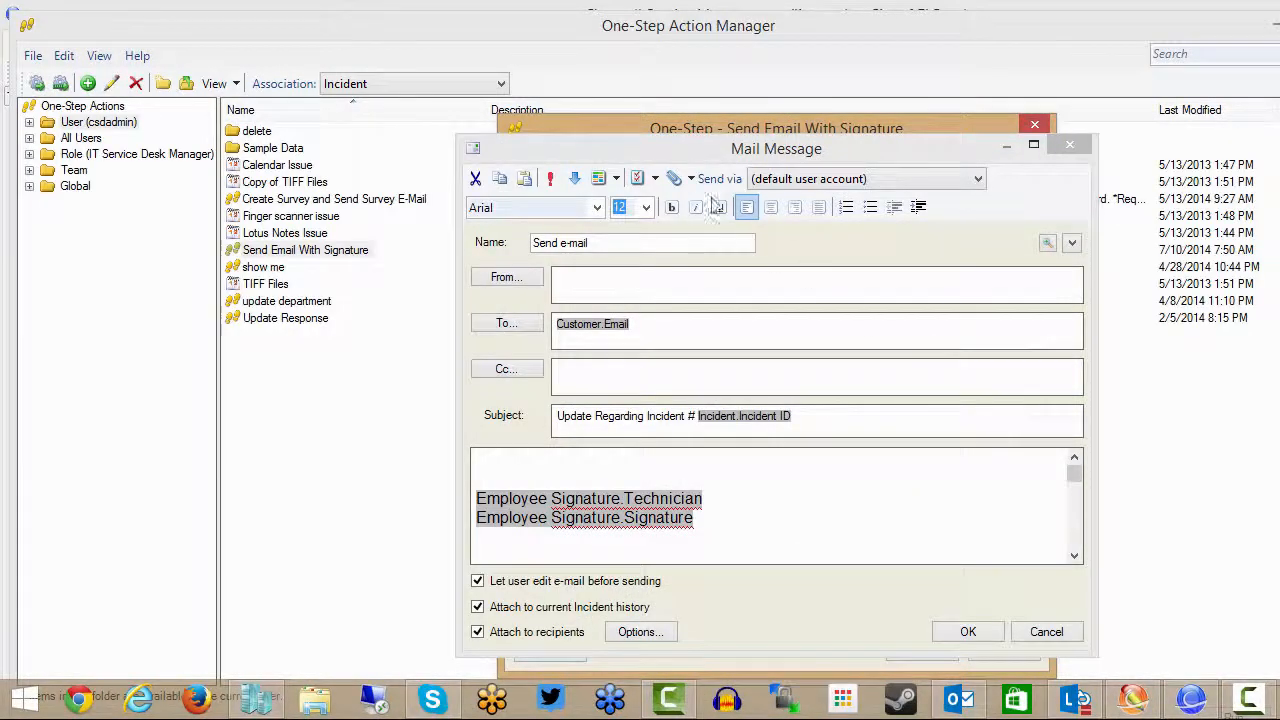
Examine the Employee Signature fields available for insertion in the e-mail body, without inserting any of them.
drag(641, 147, 318, 48)
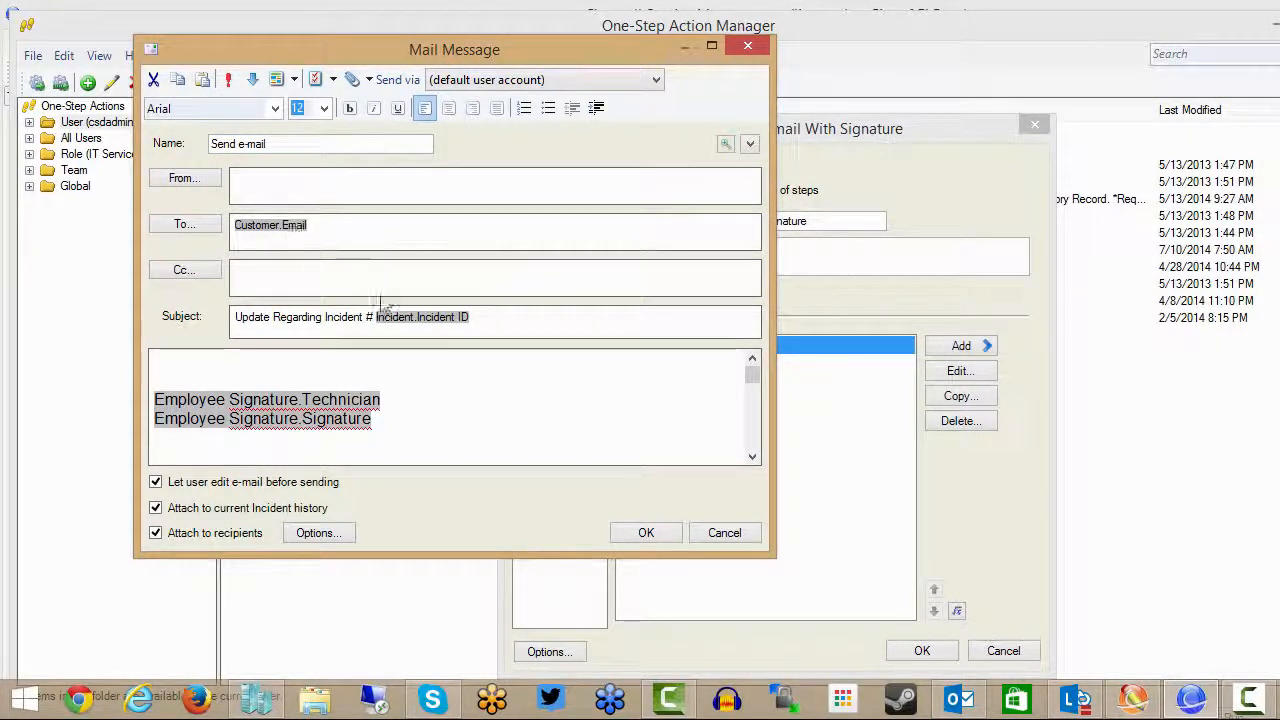
right_click(397, 427)
click(427, 436)
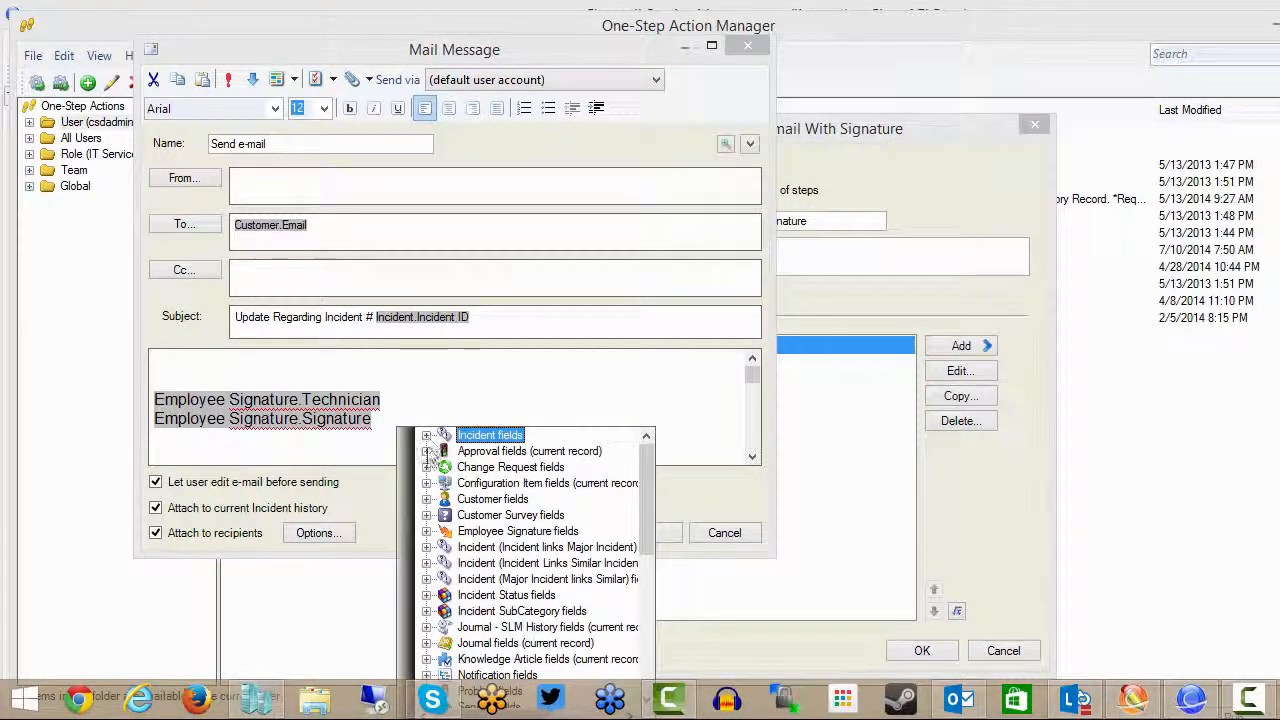
click(427, 531)
drag(648, 500, 646, 533)
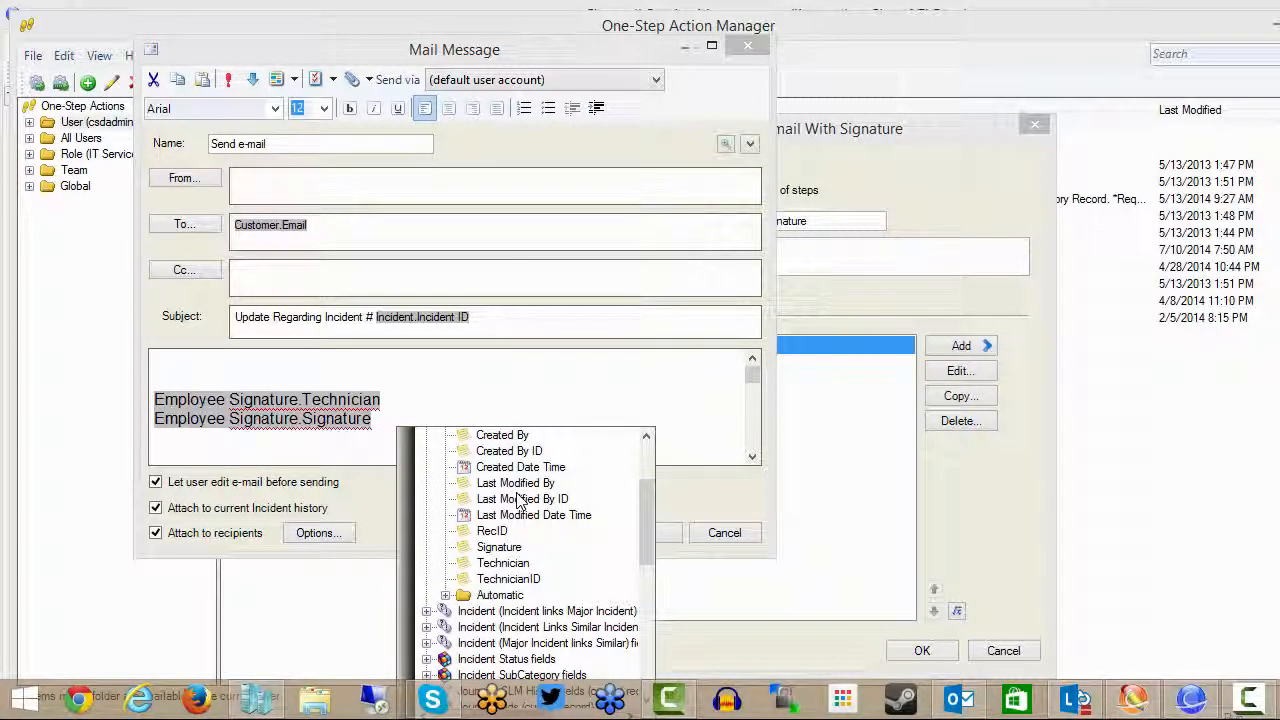
click(686, 406)
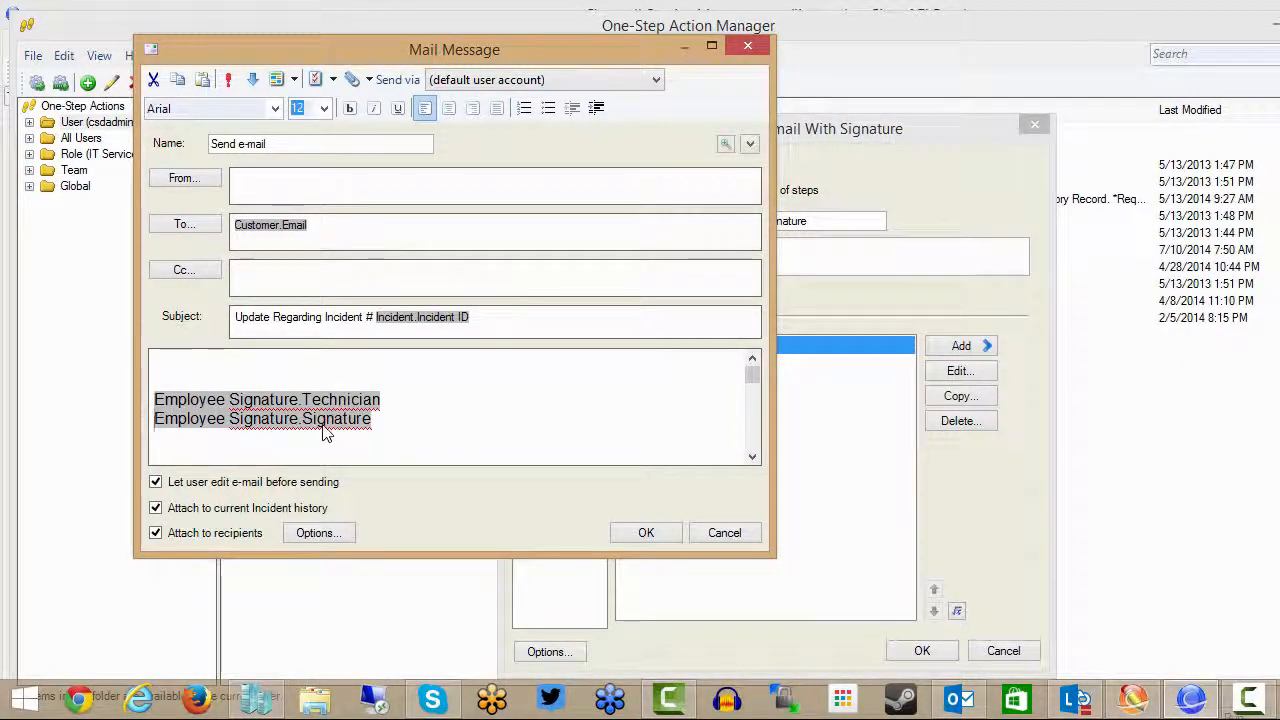
Cancel out of the e-mail step and the Send Email With Signature One-Step, and close the One-Step Action Manager.
click(728, 536)
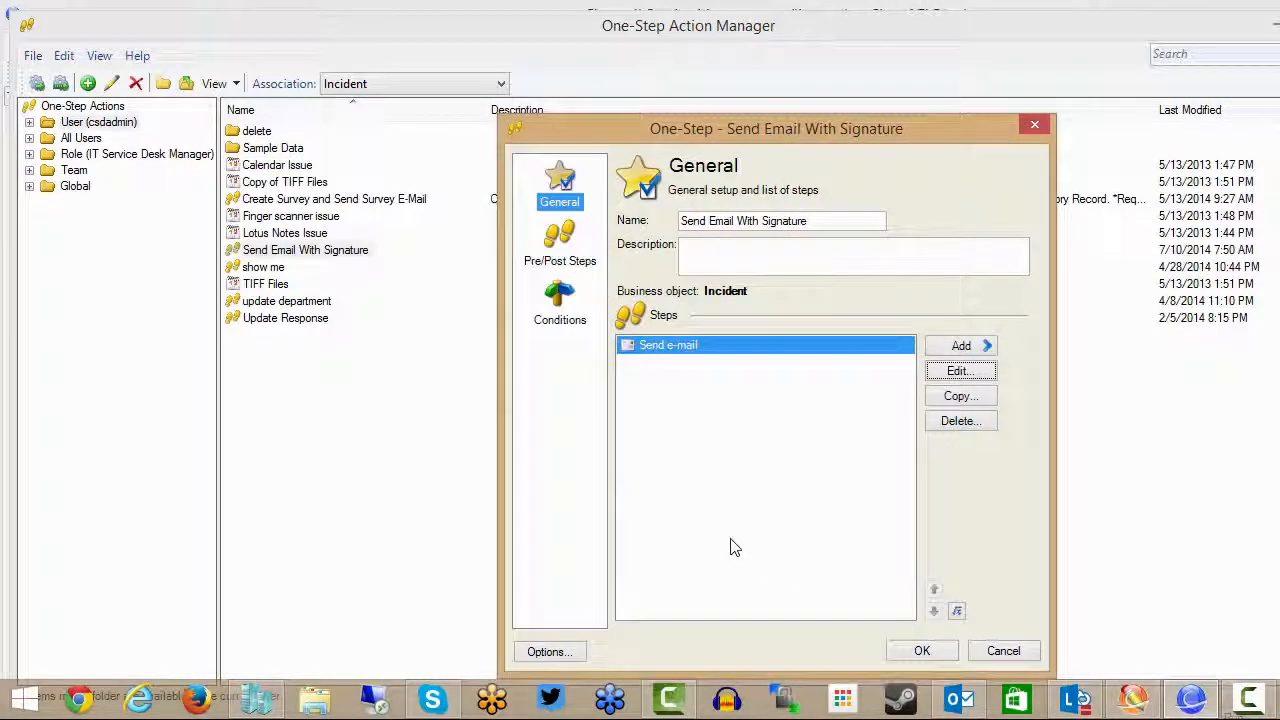
click(1000, 651)
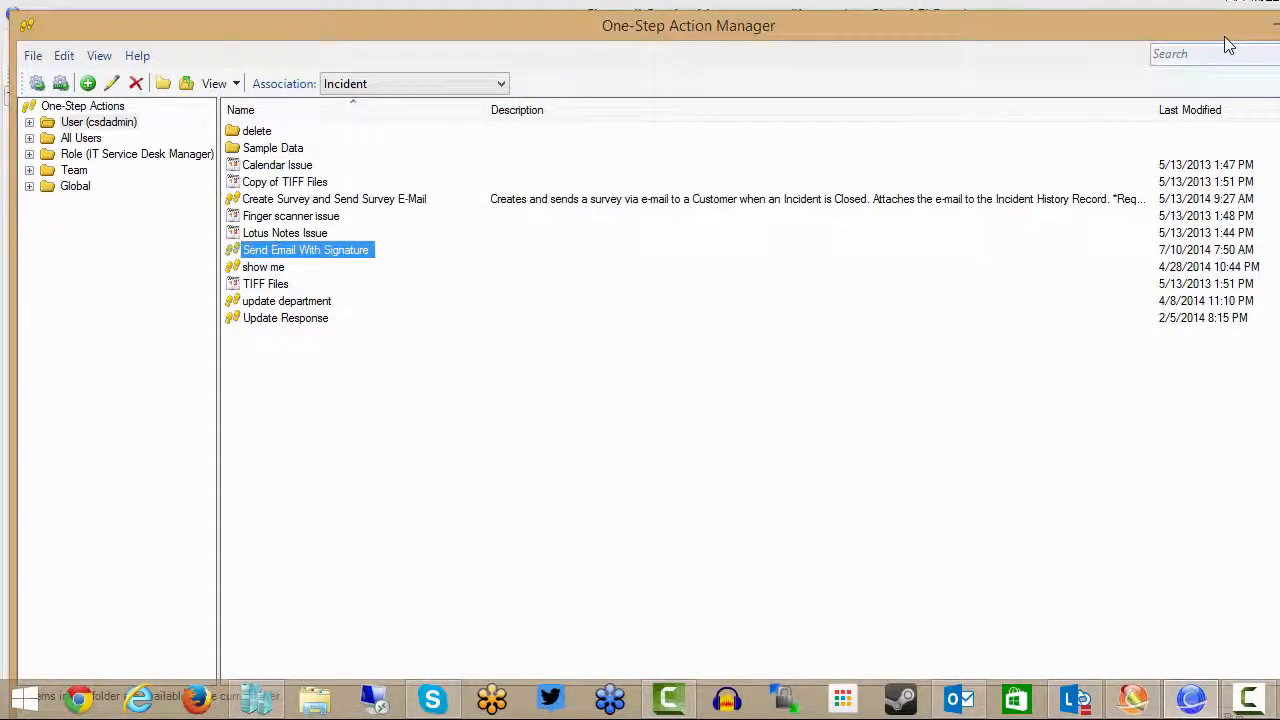
drag(1226, 38, 1084, 83)
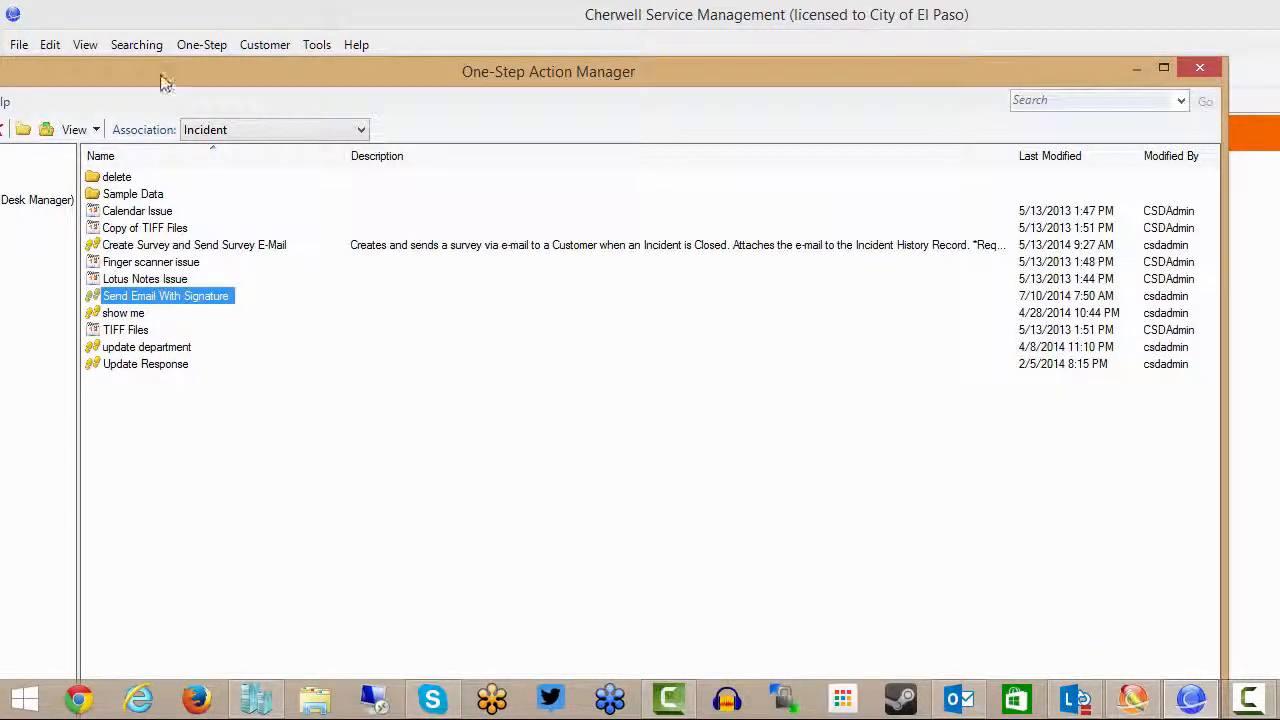
drag(165, 83, 363, 54)
drag(1099, 47, 951, 77)
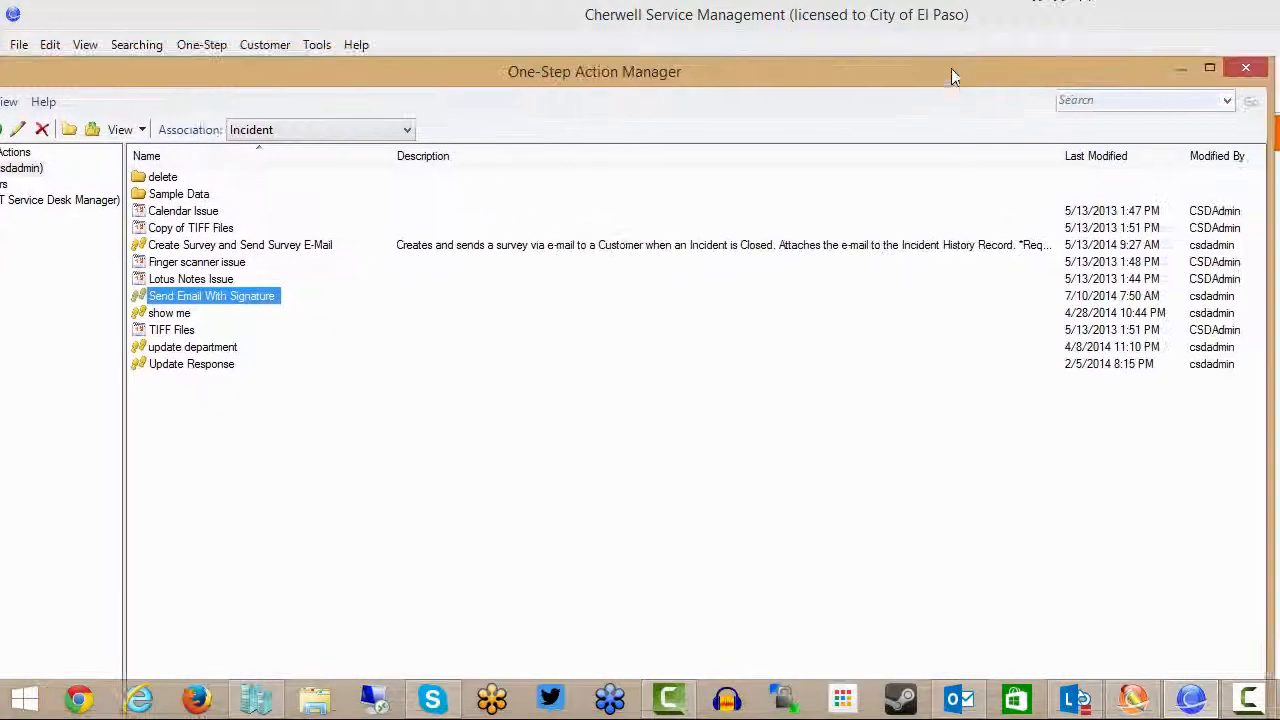
click(1245, 67)
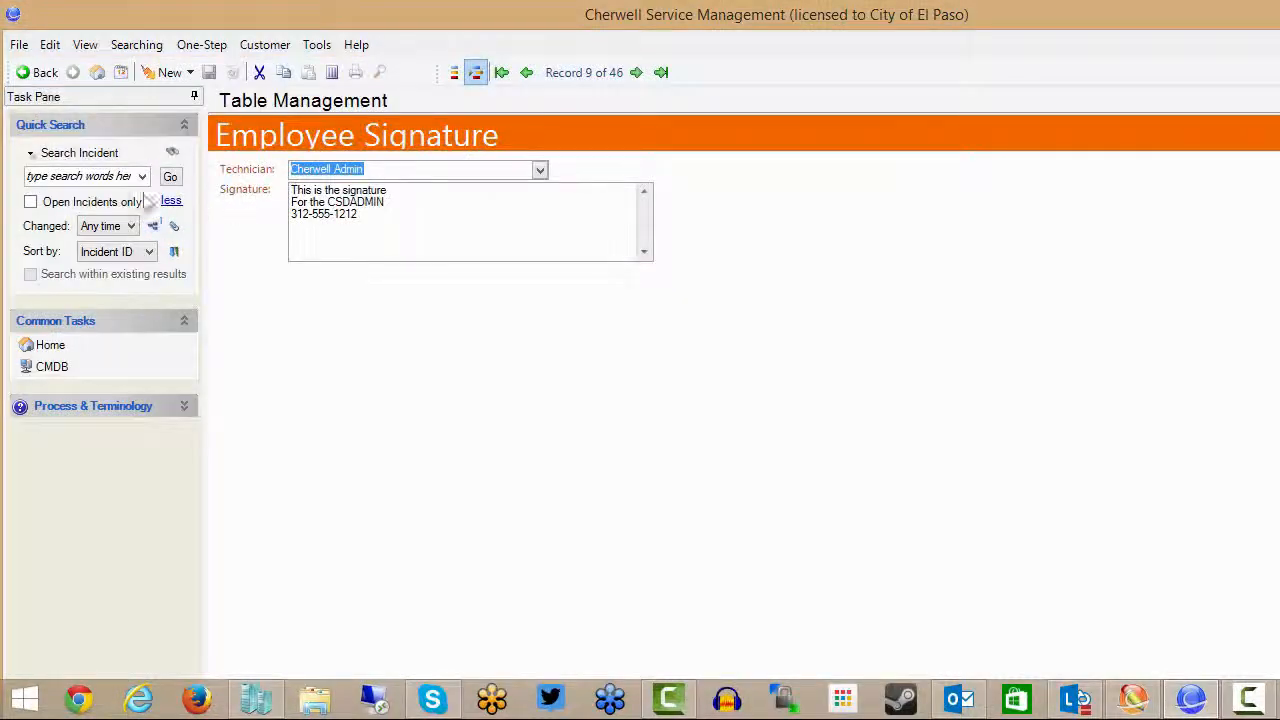
Search for all Incidents and run the Send Email With Signature One-Step on the first record.
click(170, 177)
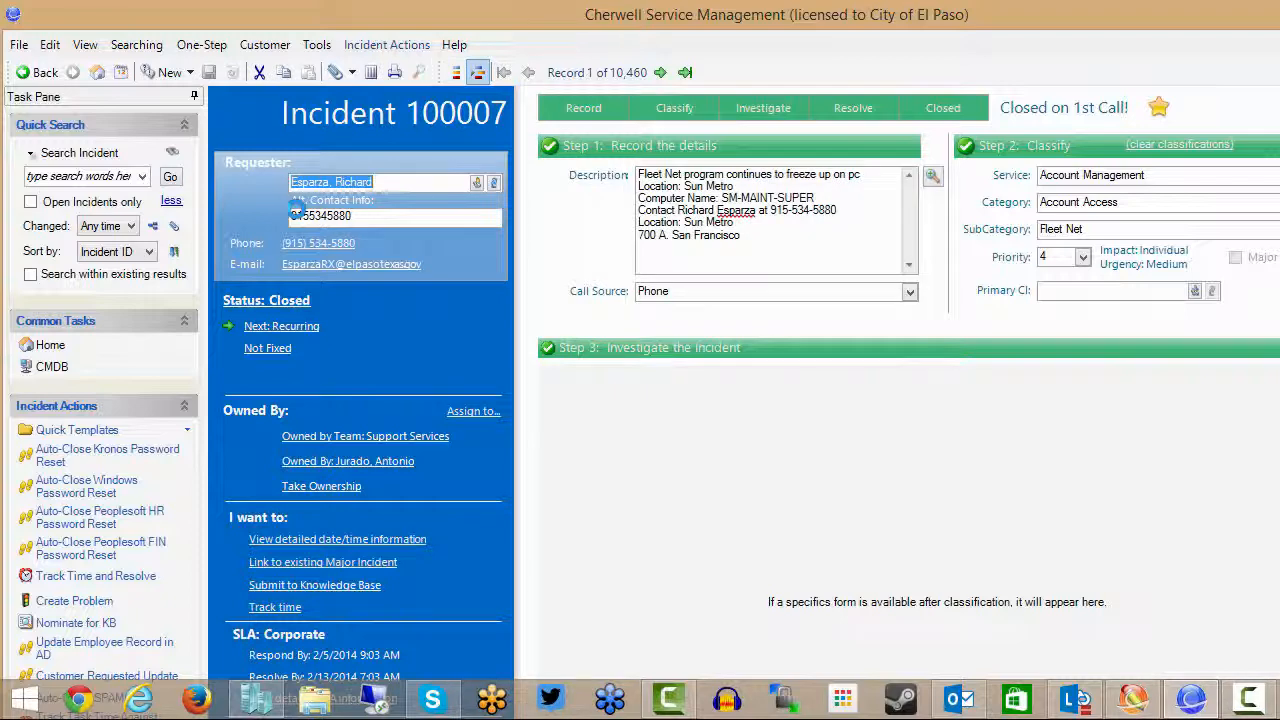
click(218, 48)
mouse_move(290, 114)
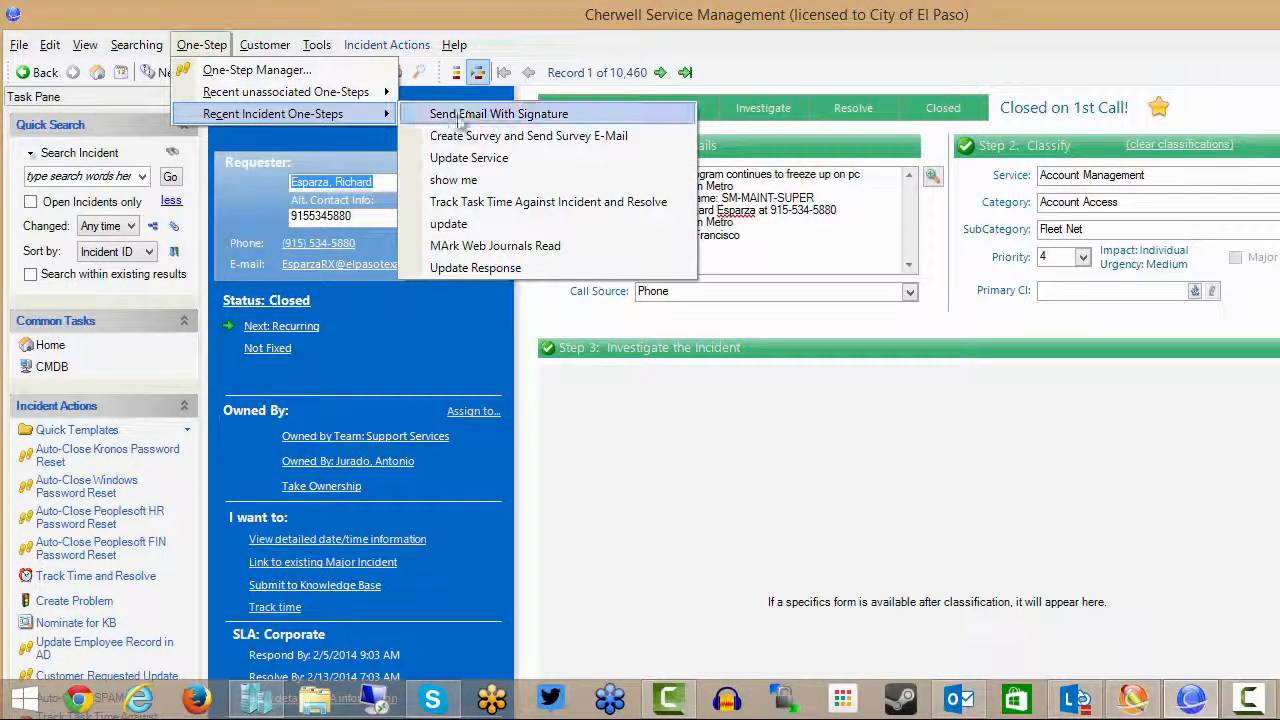
click(466, 116)
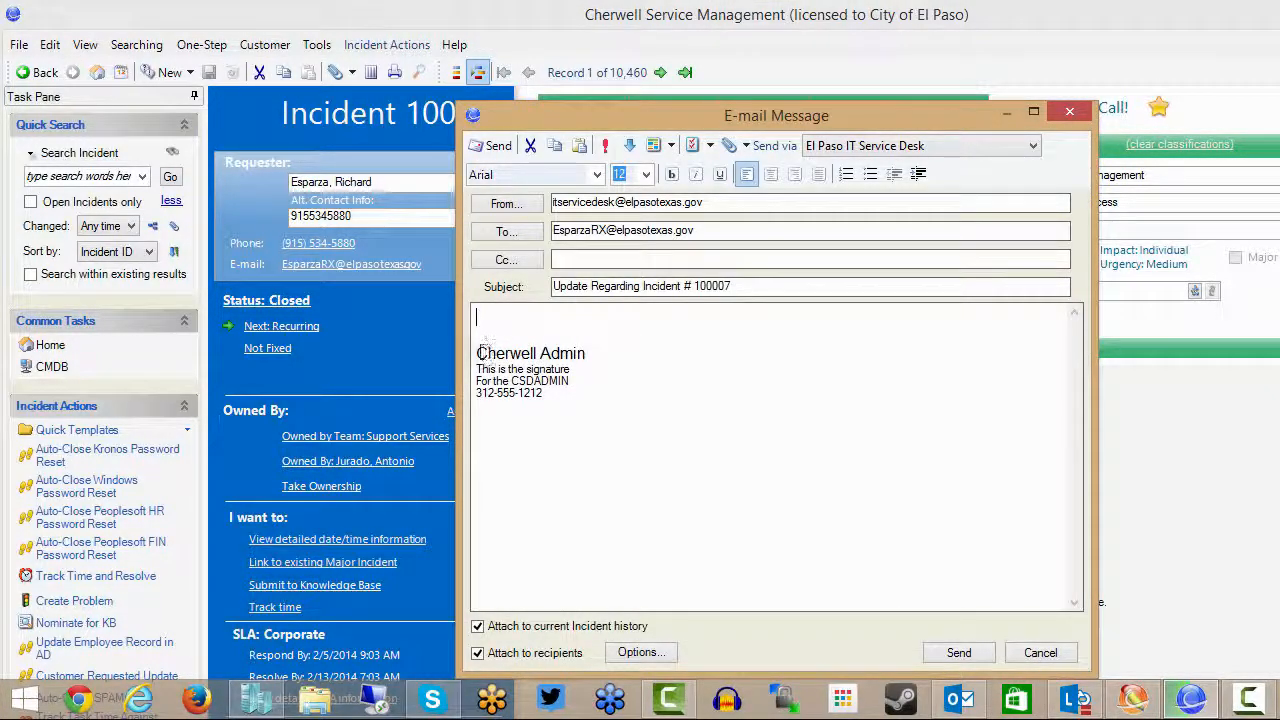
Check the technician name and signature text in the generated e-mail, and discard the message without sending it.
drag(475, 352, 585, 352)
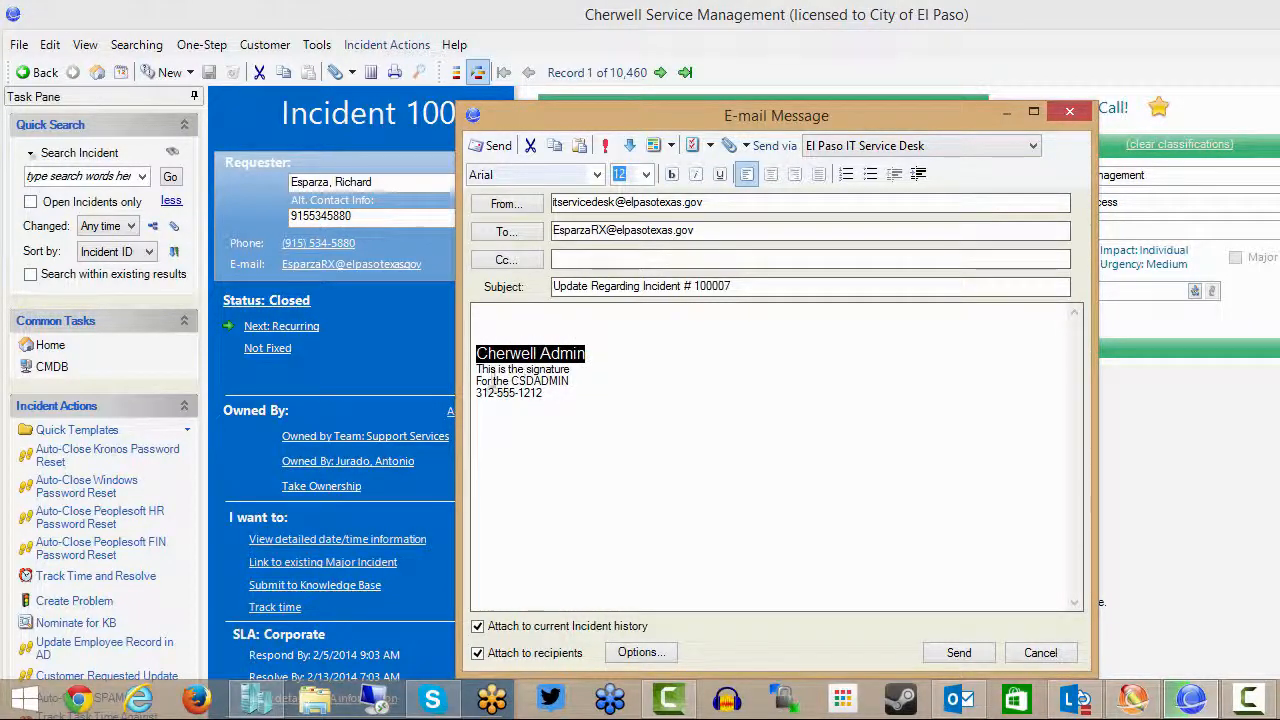
drag(477, 369, 560, 400)
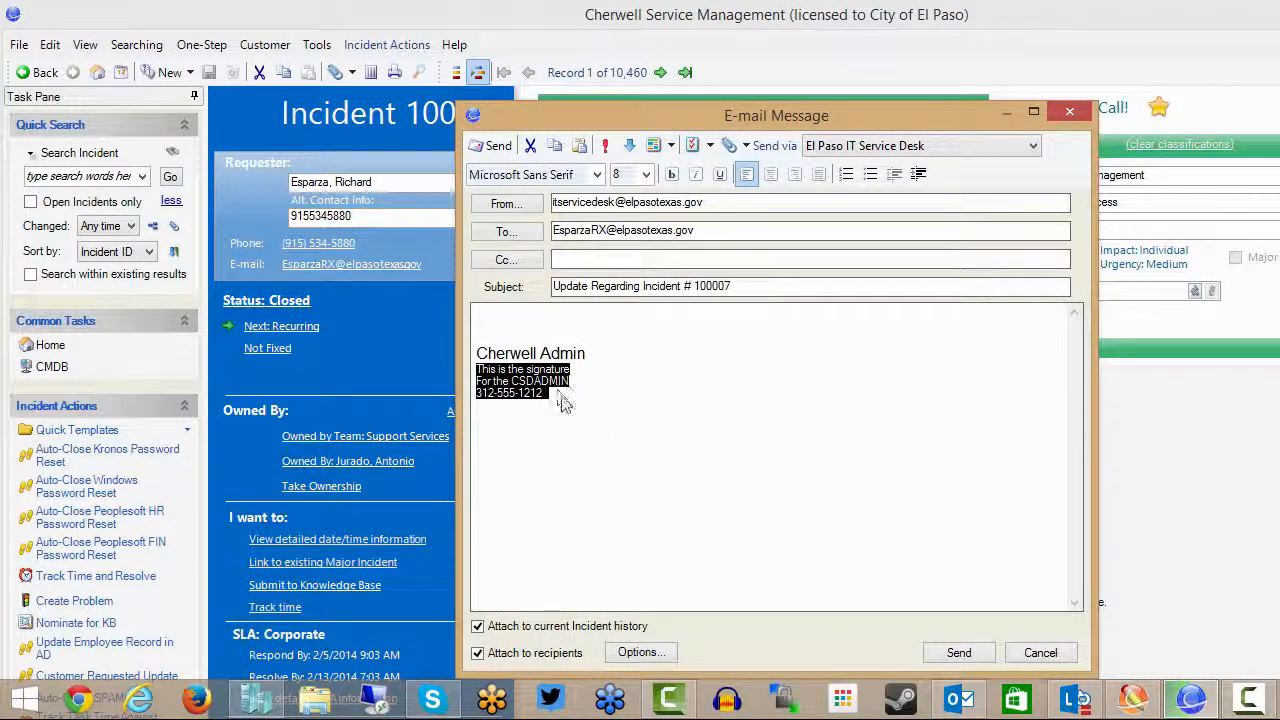
click(1038, 653)
click(909, 460)
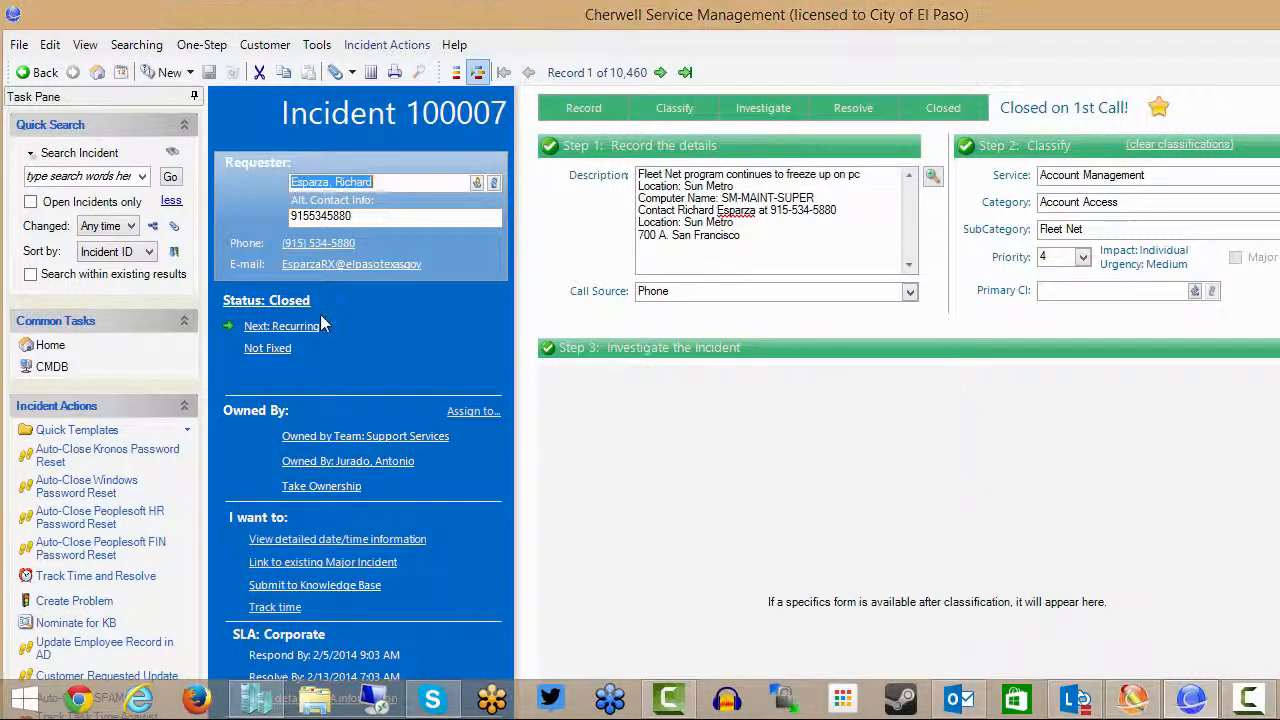